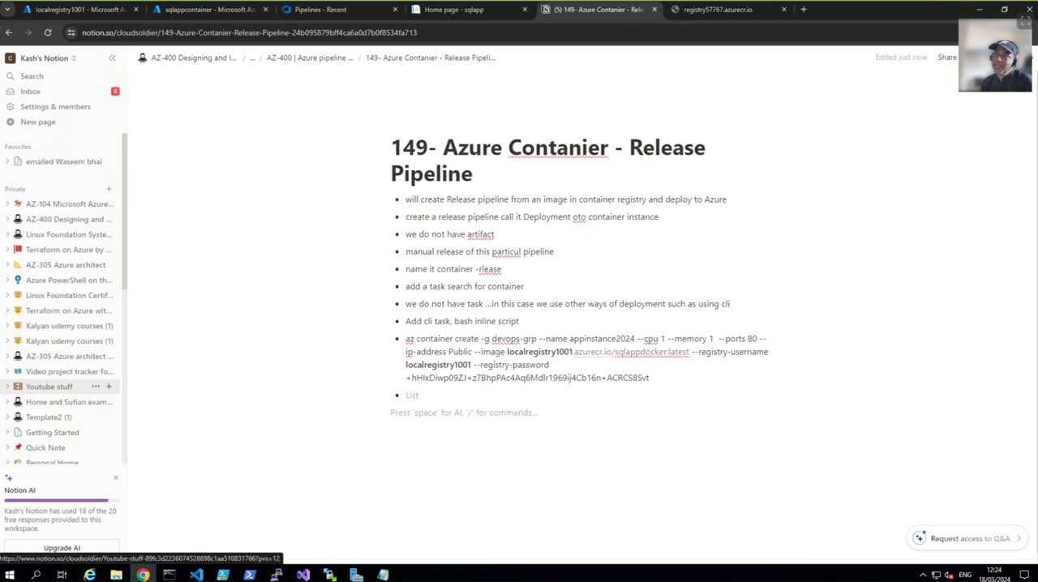
Step: Switch to the localregistry1001 container registry in Azure and view its repositories
{"action": "left_click", "coordinate": [77, 9]}
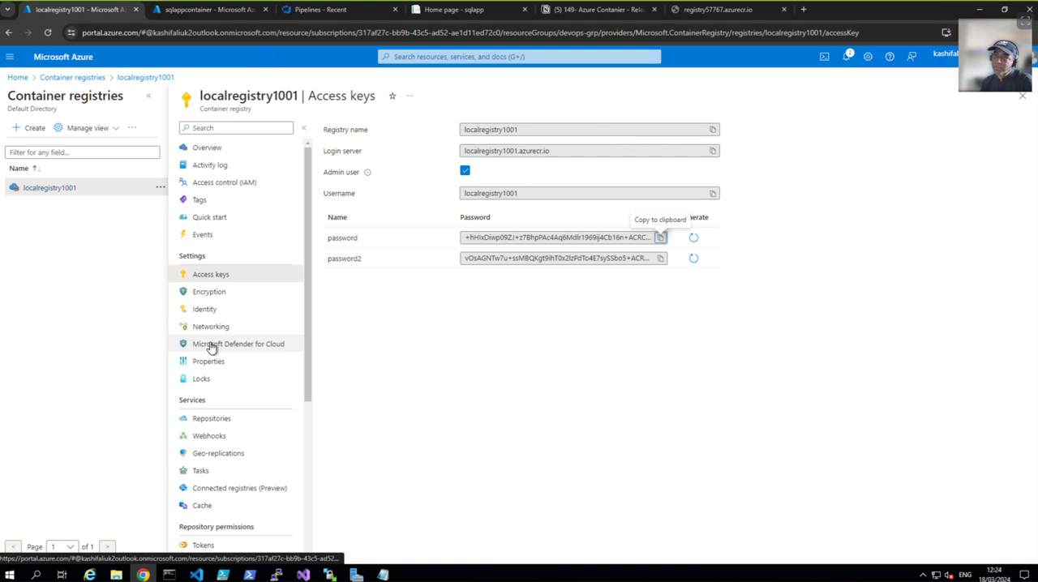
{"action": "left_click", "coordinate": [211, 418]}
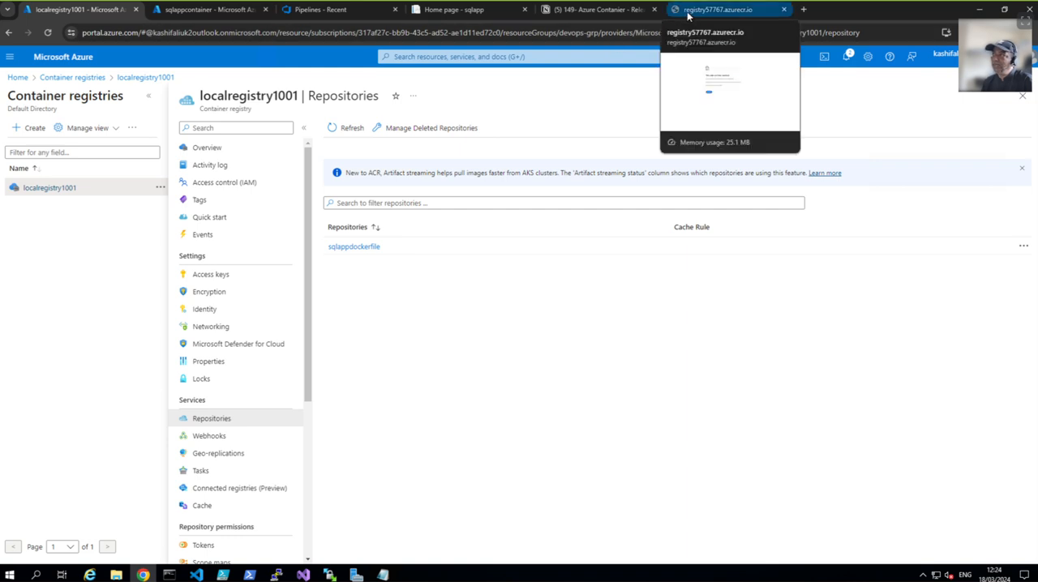
Step: Return to the Notion notes and append "container instance" to the first bullet, after "deploy to Azure"
{"action": "left_click", "coordinate": [616, 16]}
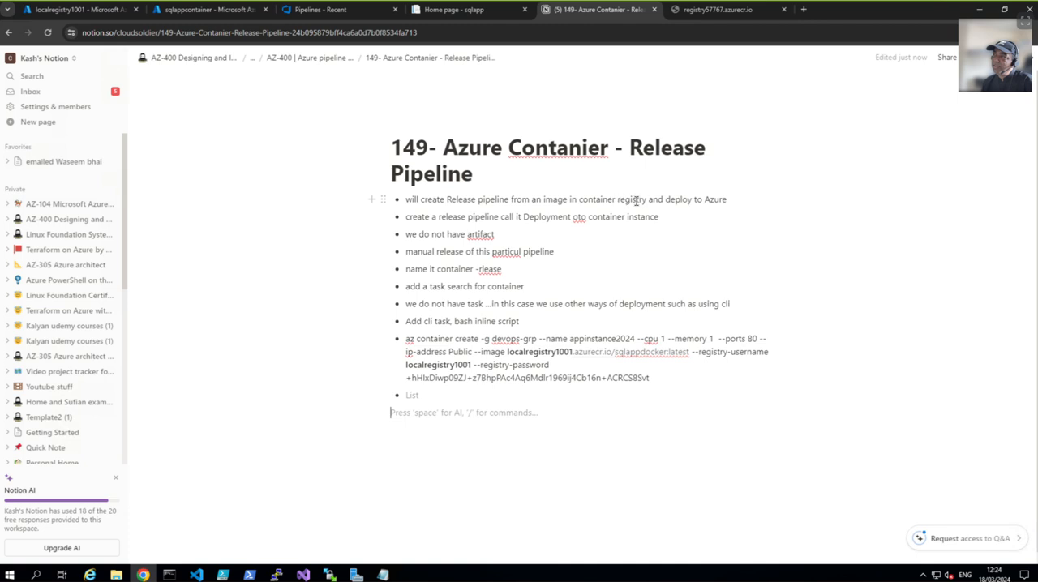
{"action": "left_click", "coordinate": [729, 201]}
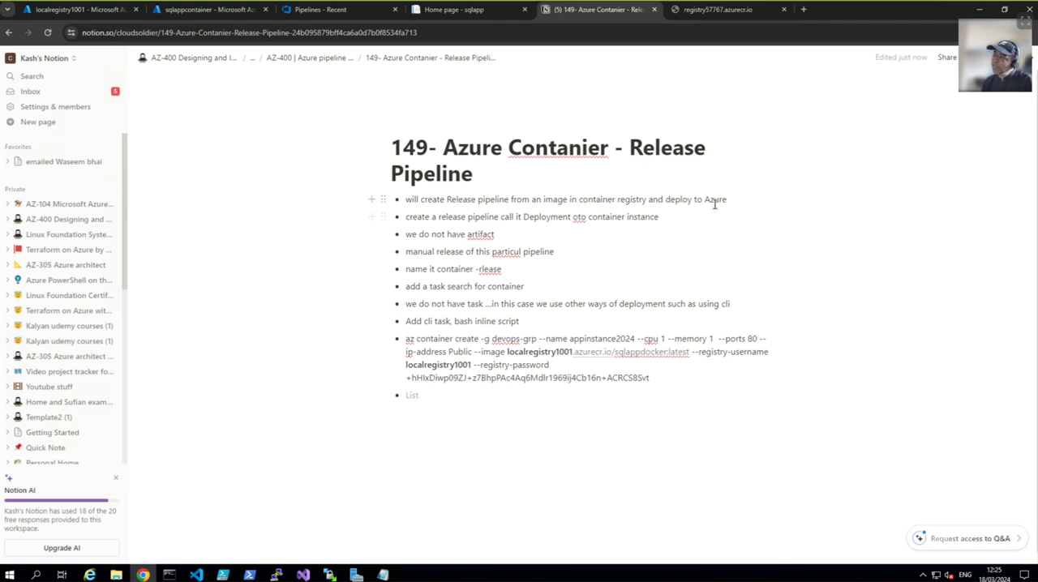
{"action": "type", "text": "container instance"}
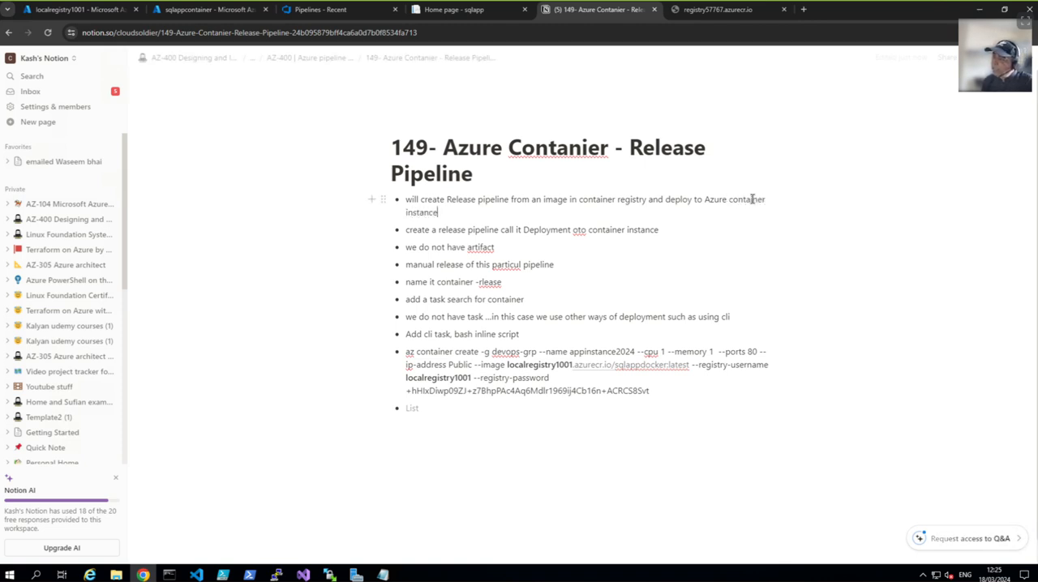
Step: Correct "oto" to "to" in the second bullet and highlight the name "Deployment to container instance"
{"action": "left_click", "coordinate": [578, 231]}
{"action": "key", "text": "BackSpace"}
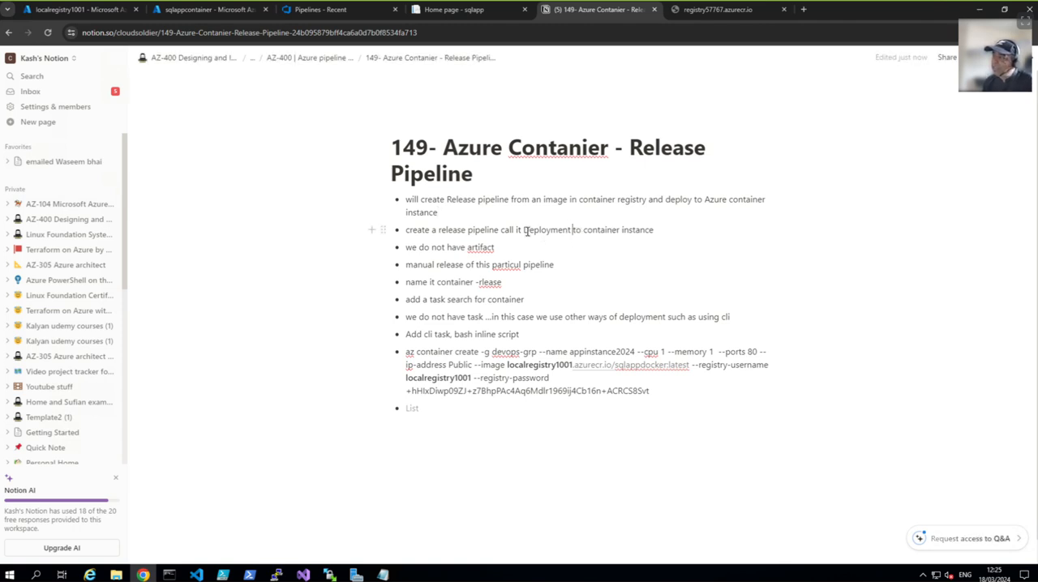
{"action": "left_click_drag", "start_coordinate": [523, 231], "coordinate": [654, 231]}
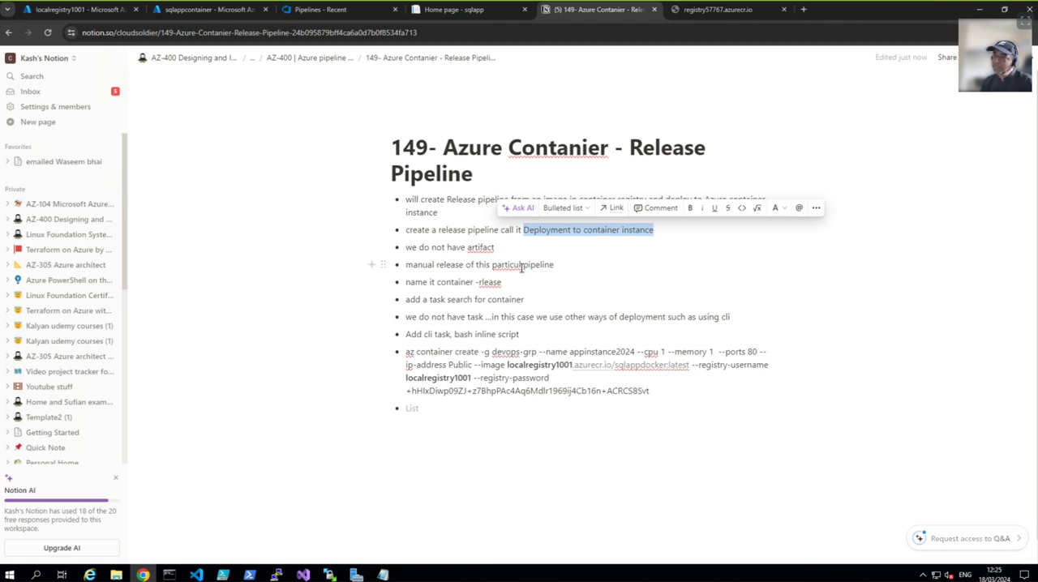
Step: Correct "particul" to "particular" in the manual release bullet and "rlease" to "release" in the naming bullet
{"action": "left_click", "coordinate": [521, 267]}
{"action": "key", "text": "BackSpace"}
{"action": "key", "text": "BackSpace"}
{"action": "key", "text": "BackSpace"}
{"action": "key", "text": "BackSpace"}
{"action": "type", "text": "icular"}
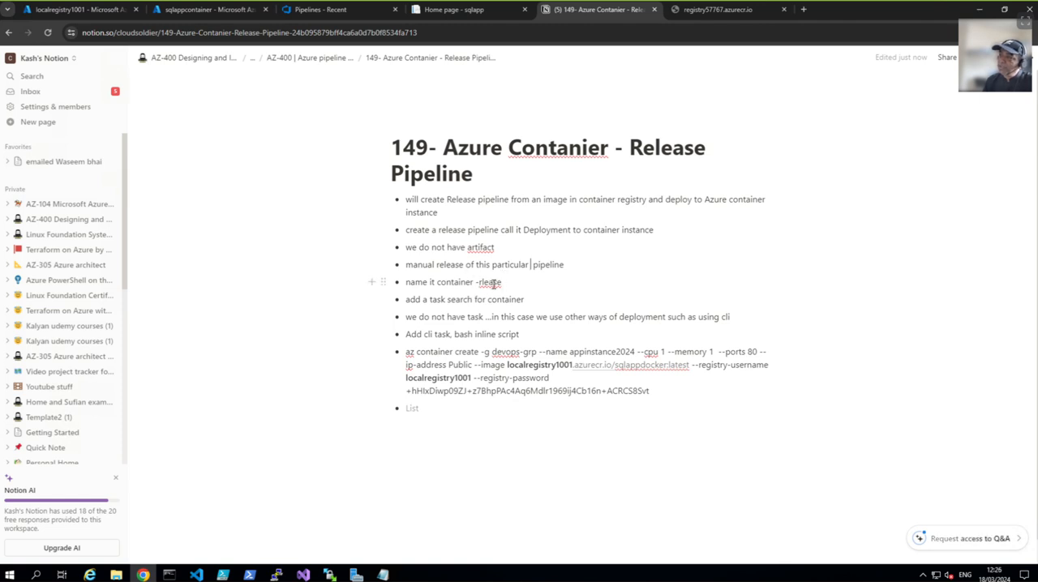
{"action": "left_click", "coordinate": [505, 282]}
{"action": "key", "text": "BackSpace"}
{"action": "key", "text": "BackSpace"}
{"action": "key", "text": "BackSpace"}
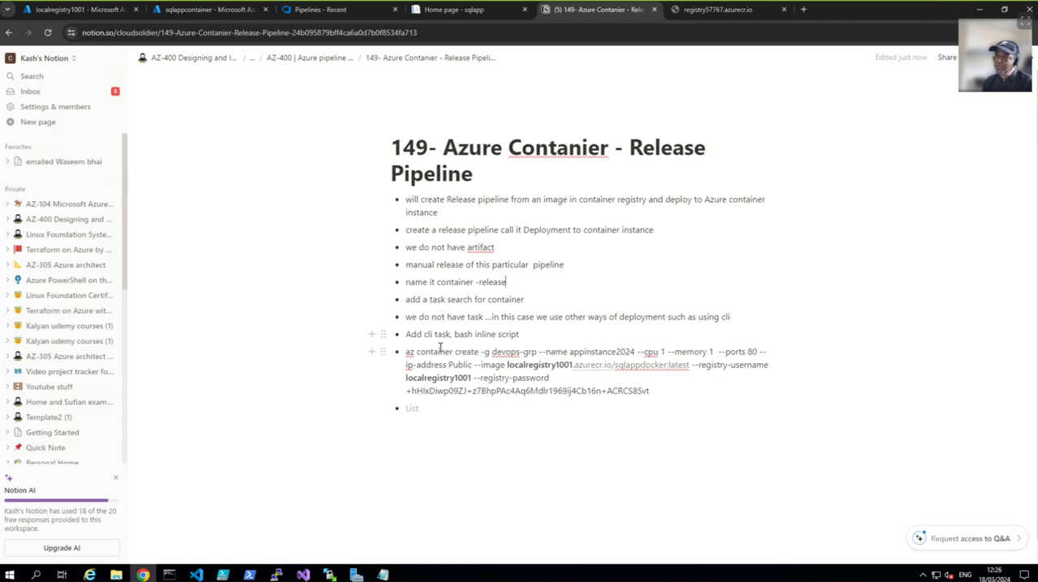
Step: Highlight the az container create command in the notes, and review the localregistry1001 repositories and the sqlappcontainer instance in Azure
{"action": "left_click_drag", "start_coordinate": [408, 352], "coordinate": [657, 396]}
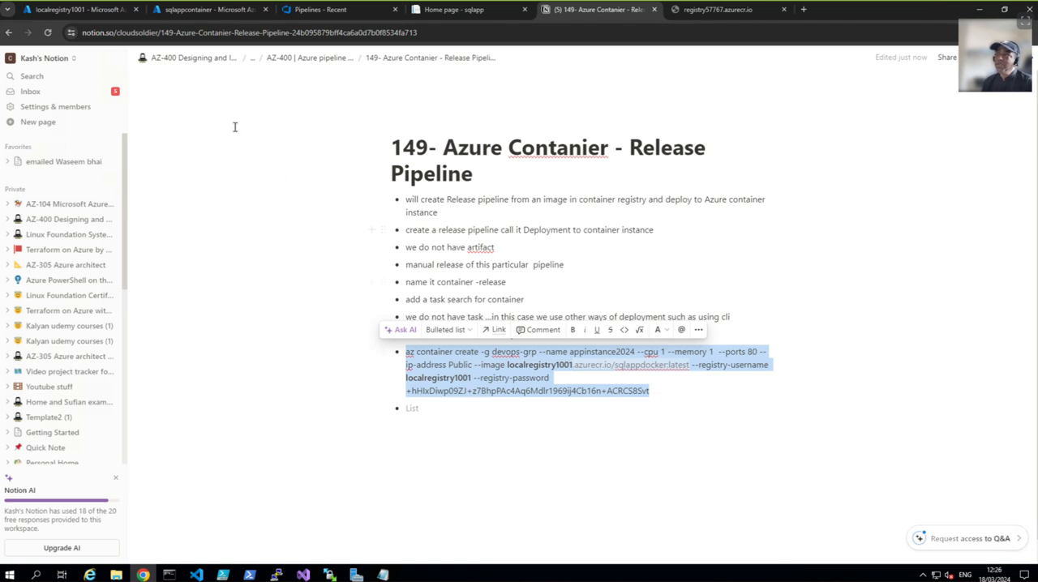
{"action": "left_click", "coordinate": [85, 9]}
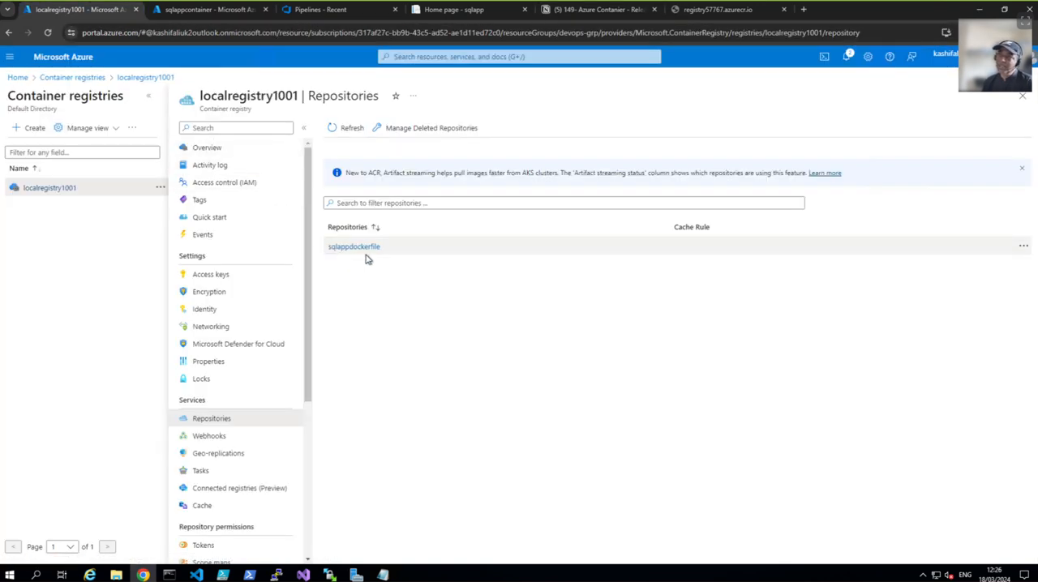
{"action": "left_click", "coordinate": [200, 14]}
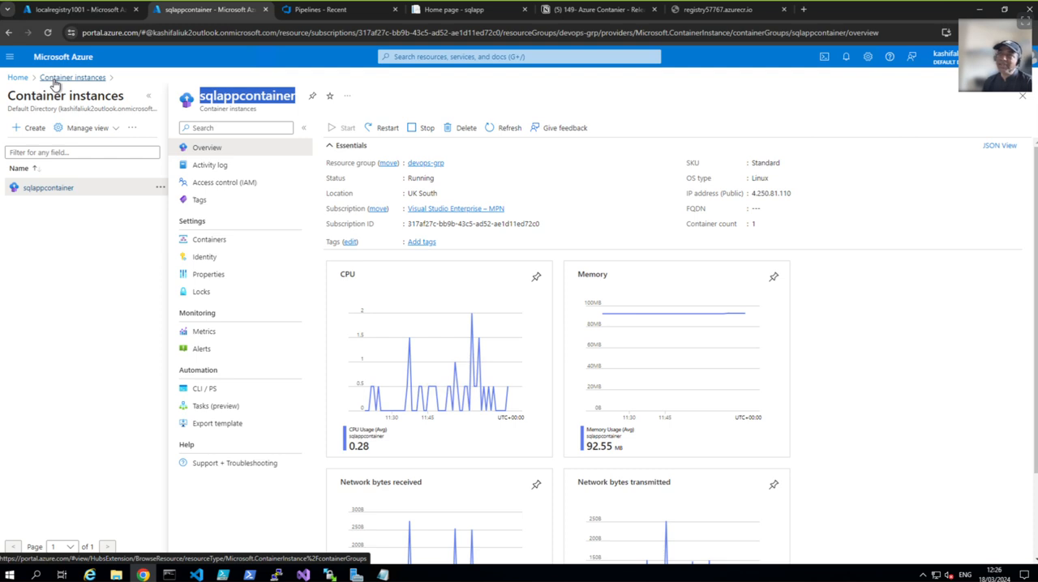
Step: Switch to Azure DevOps and create a new release pipeline in webappaz400, starting with an empty job
{"action": "left_click", "coordinate": [293, 11]}
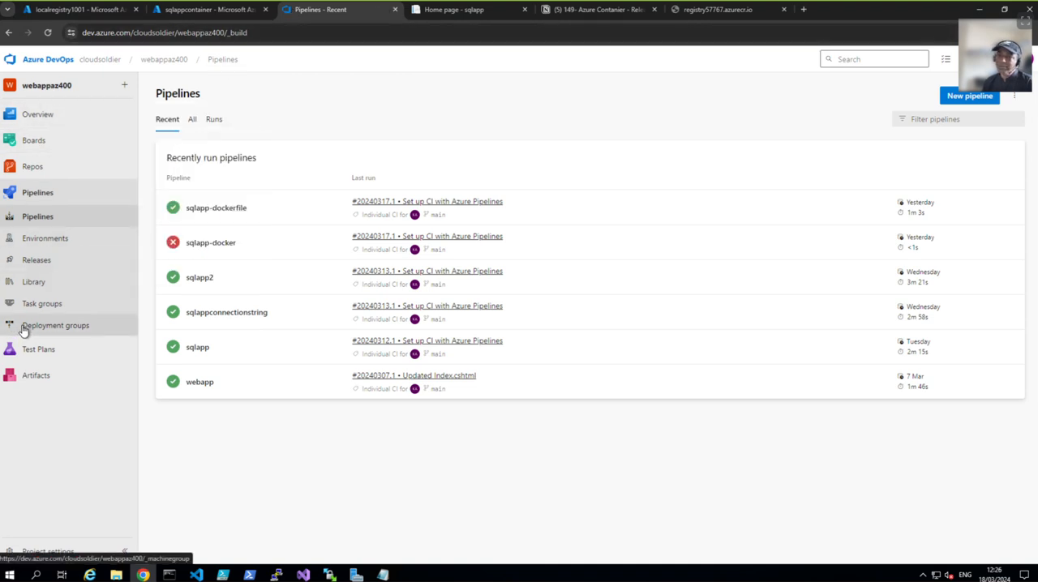
{"action": "left_click", "coordinate": [37, 261]}
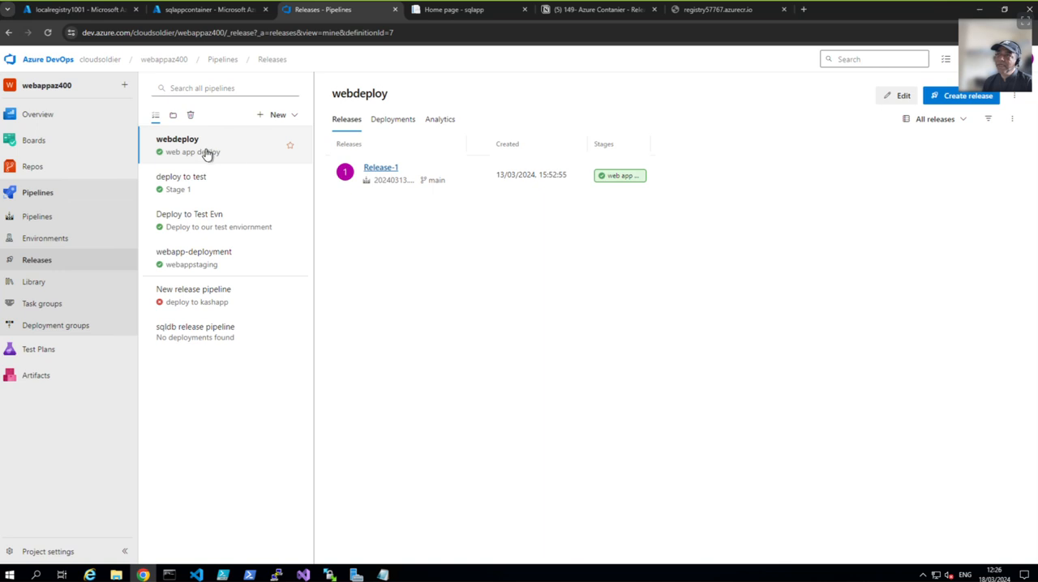
{"action": "left_click", "coordinate": [291, 114]}
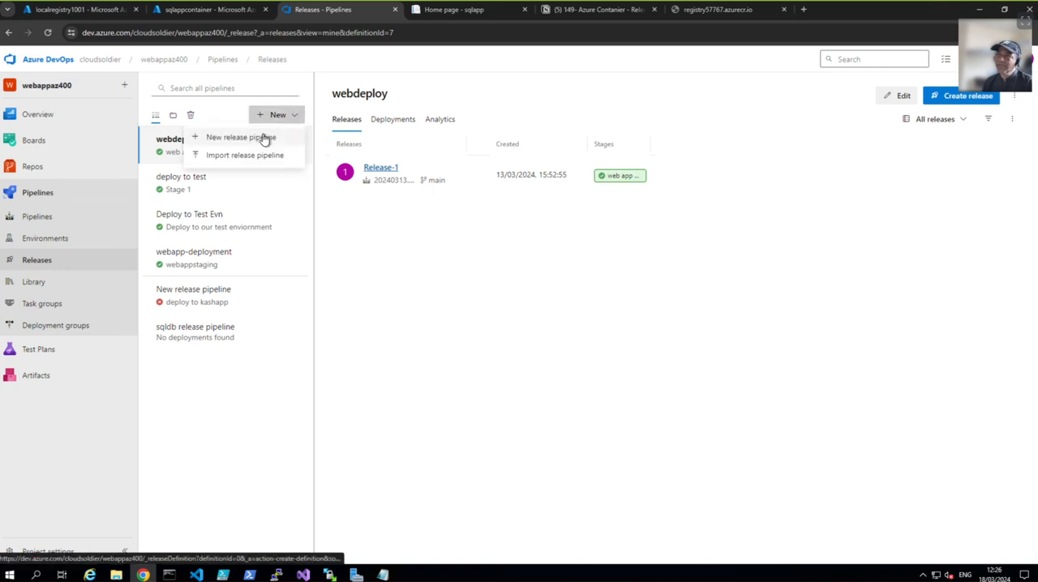
{"action": "left_click", "coordinate": [266, 138]}
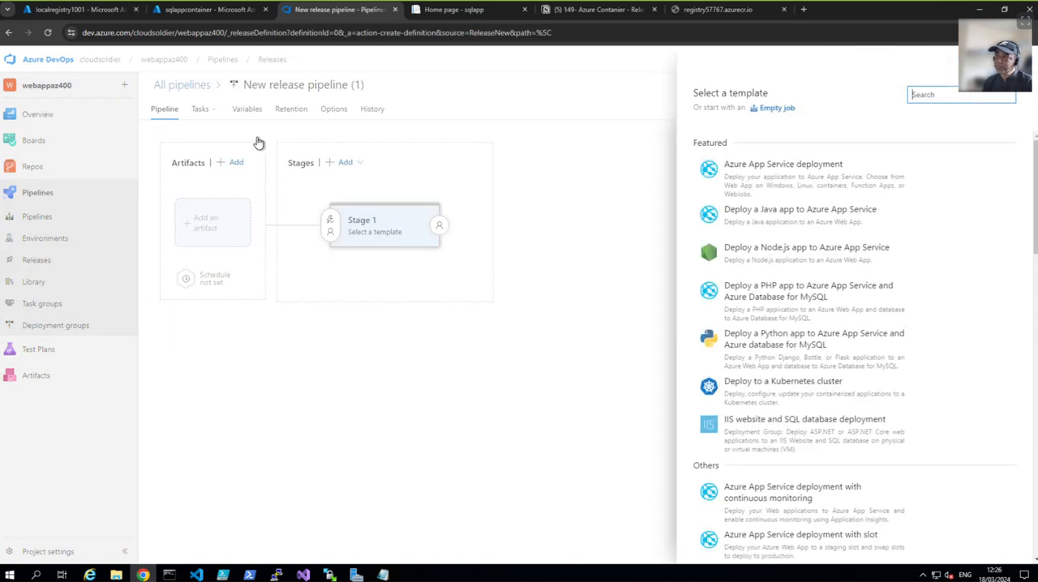
{"action": "left_click", "coordinate": [771, 113]}
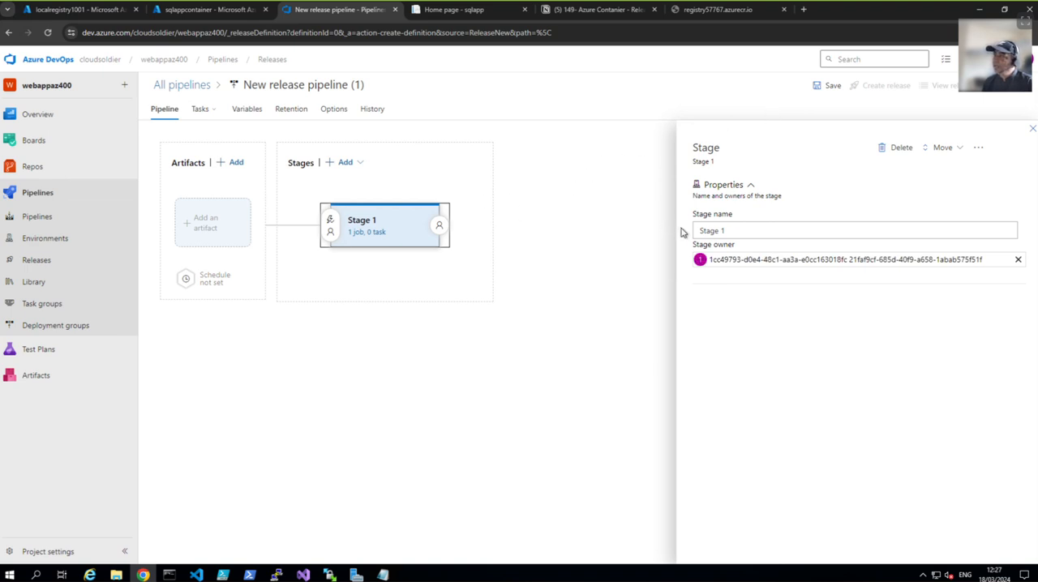
Step: Rename the stage as "Deploy to Container instance"
{"action": "left_click", "coordinate": [743, 230]}
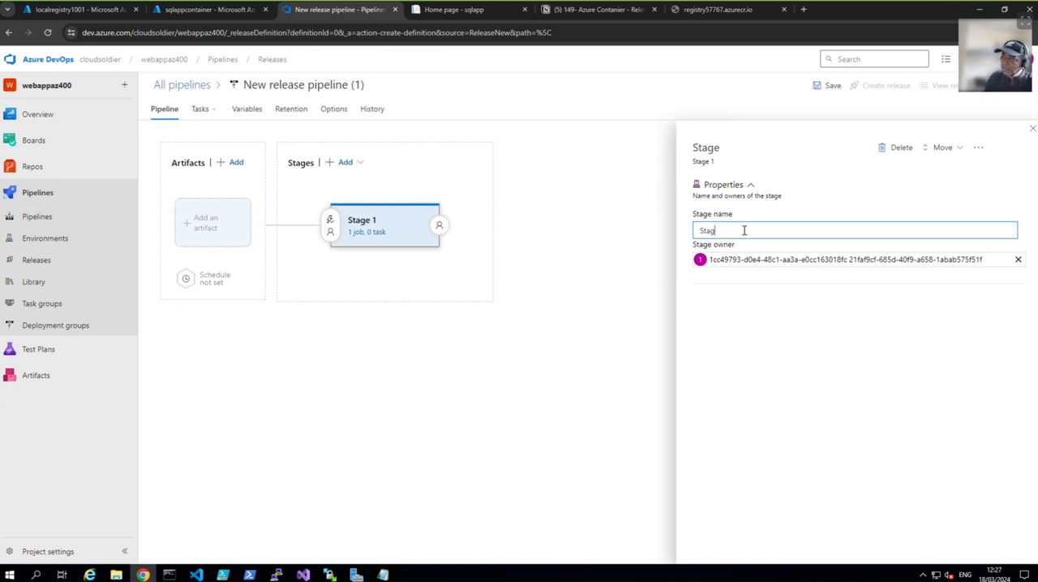
{"action": "key", "text": "BackSpace"}
{"action": "key", "text": "BackSpace"}
{"action": "type", "text": "Deploy to Co"}
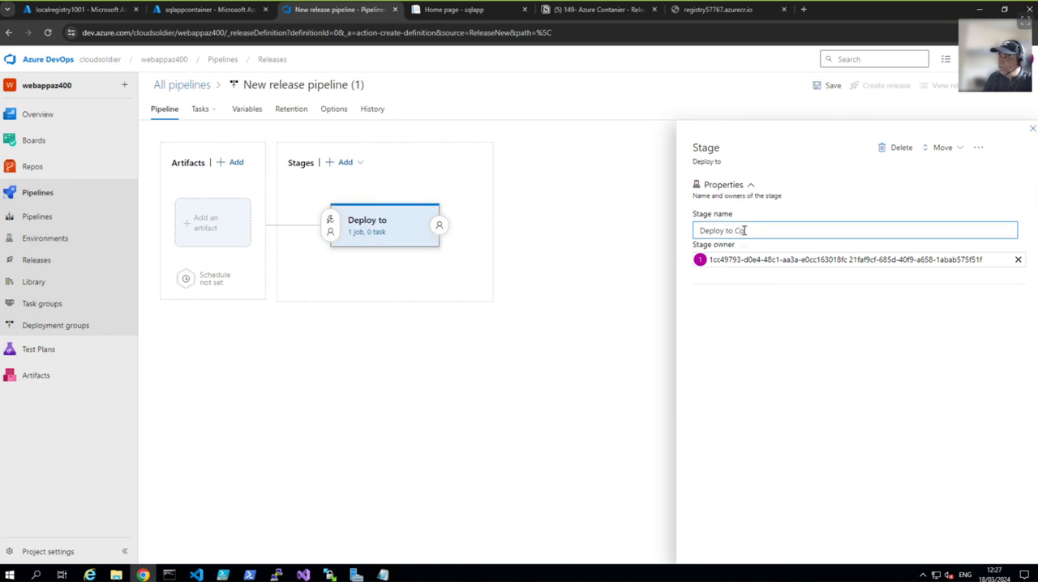
{"action": "type", "text": "ner instance"}
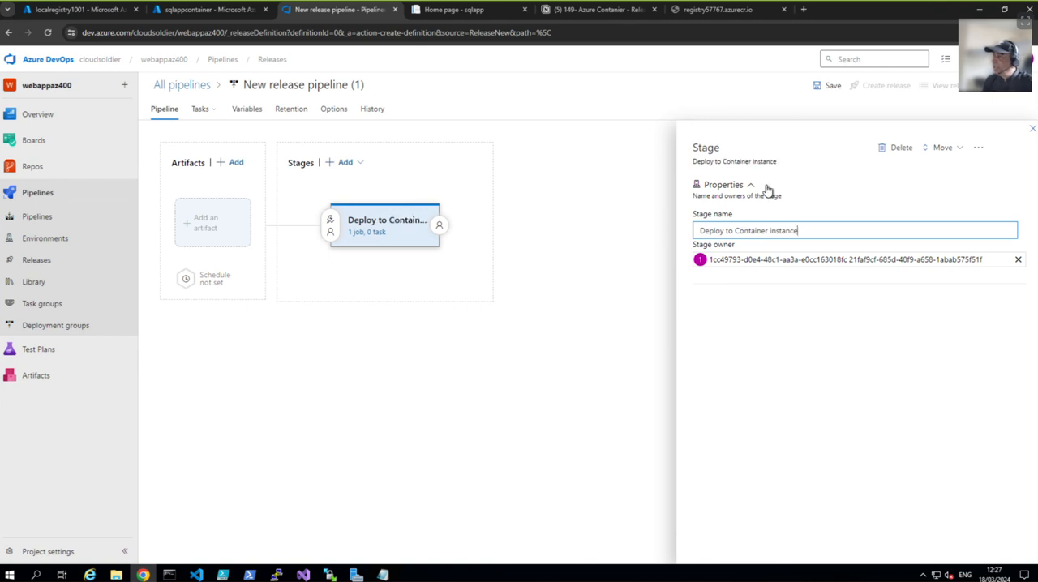
Step: Save the release pipeline in the root folder without a comment, checking the notes before confirming
{"action": "left_click", "coordinate": [829, 87]}
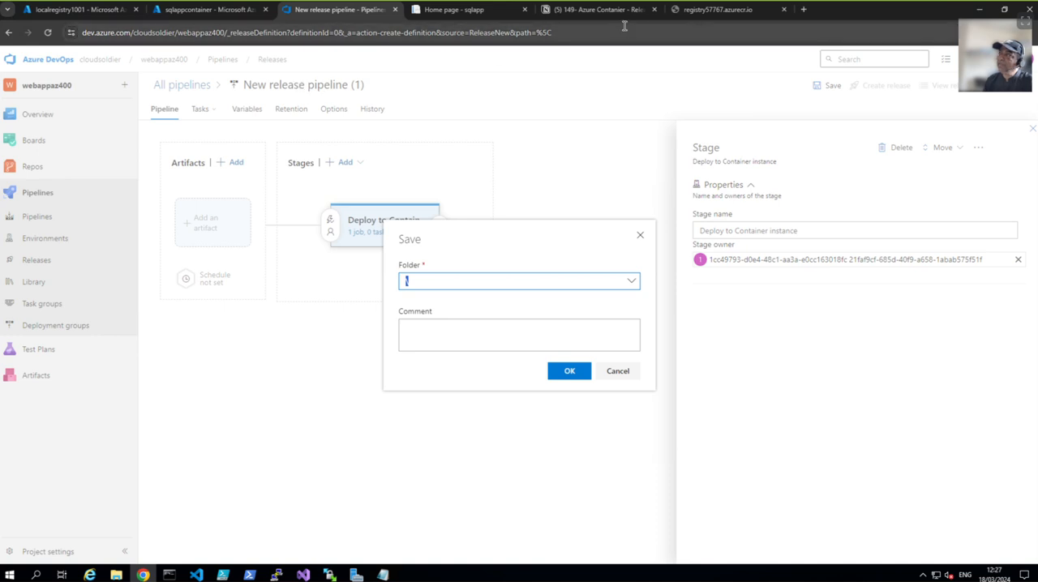
{"action": "left_click", "coordinate": [598, 11]}
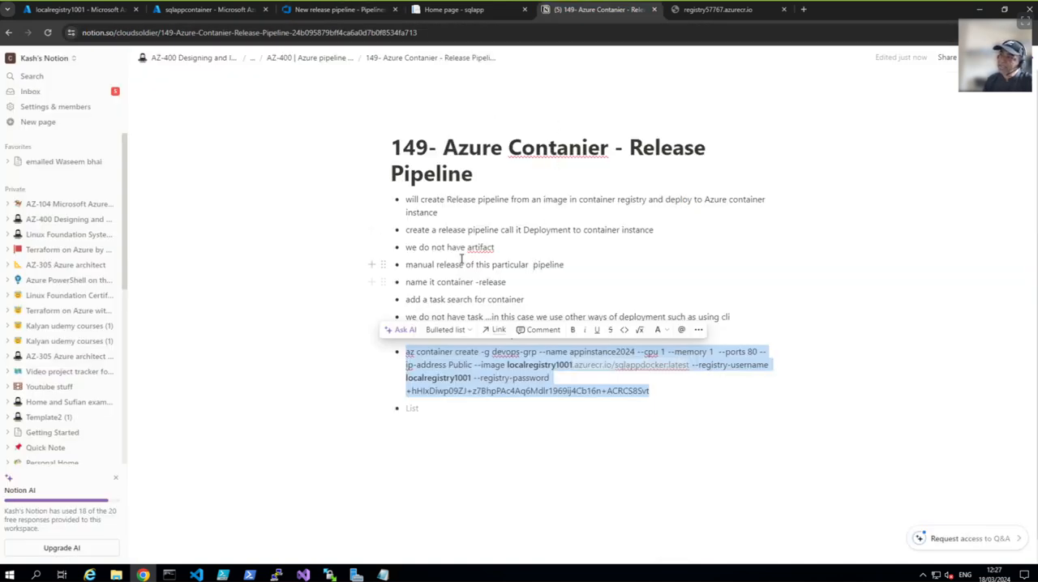
{"action": "left_click", "coordinate": [339, 10]}
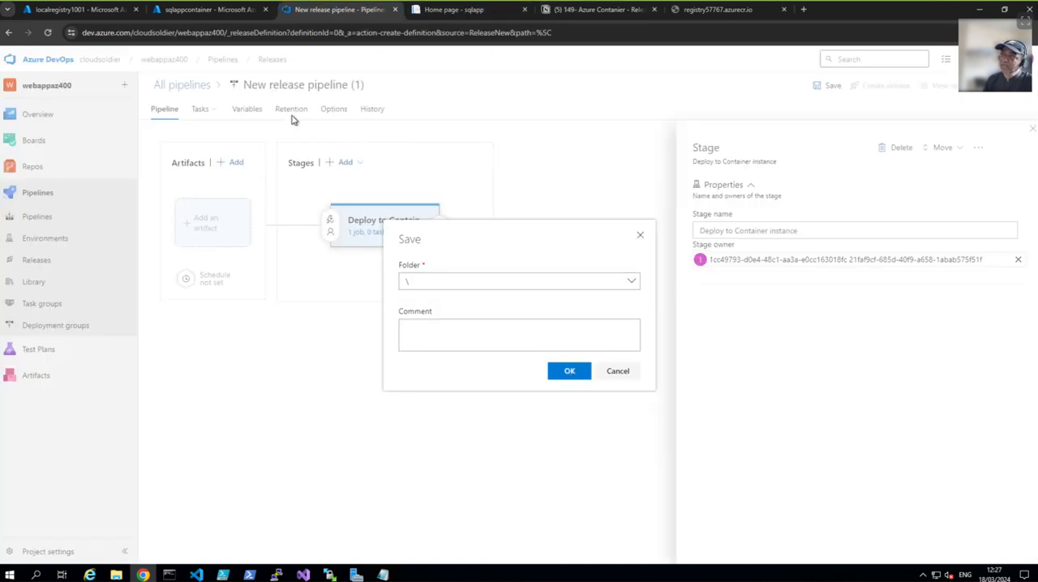
{"action": "left_click", "coordinate": [552, 371]}
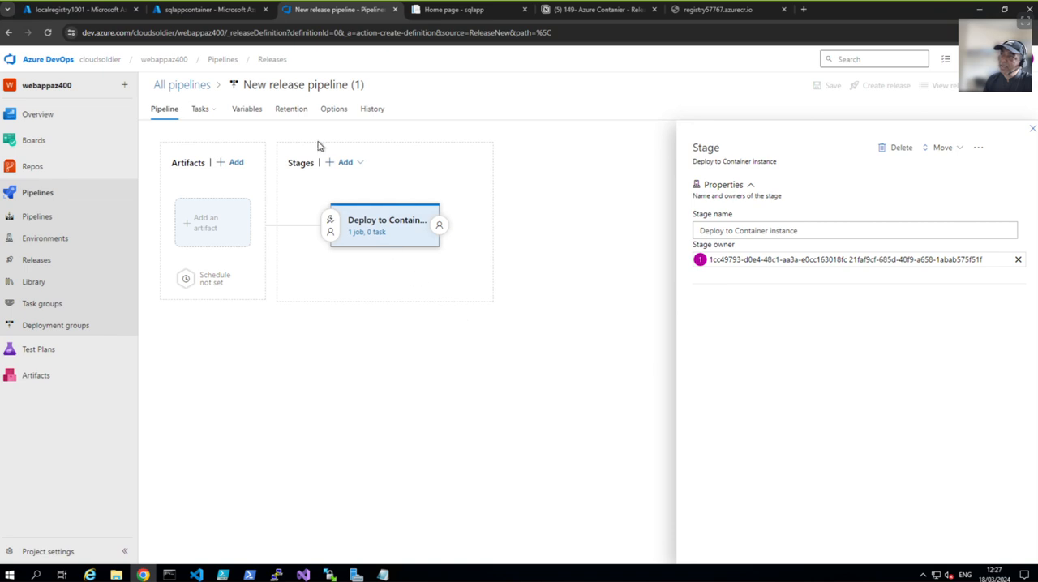
Step: Rename the release pipeline as "Container release"
{"action": "left_click", "coordinate": [291, 84]}
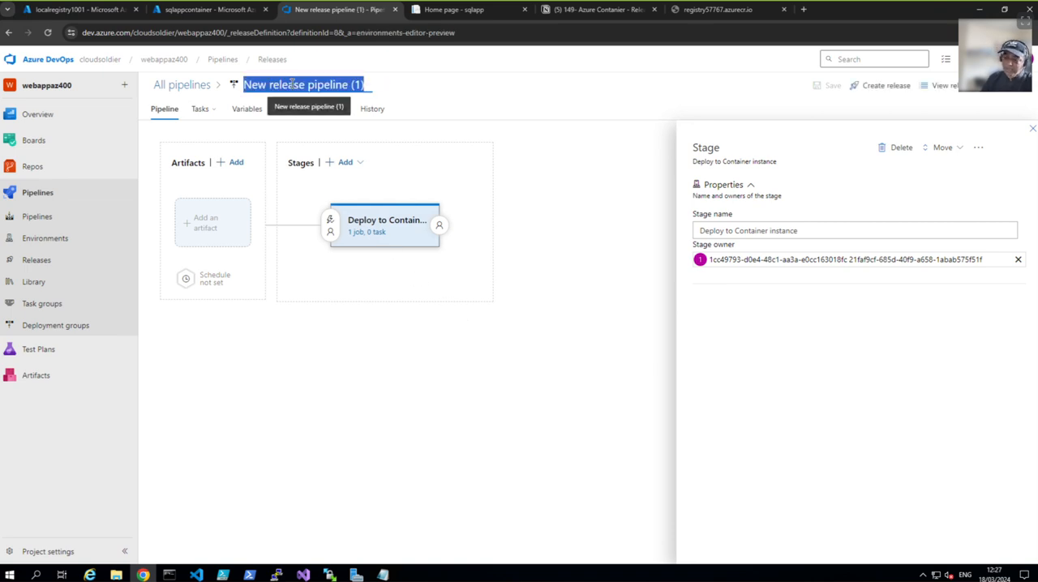
{"action": "type", "text": "Cont"}
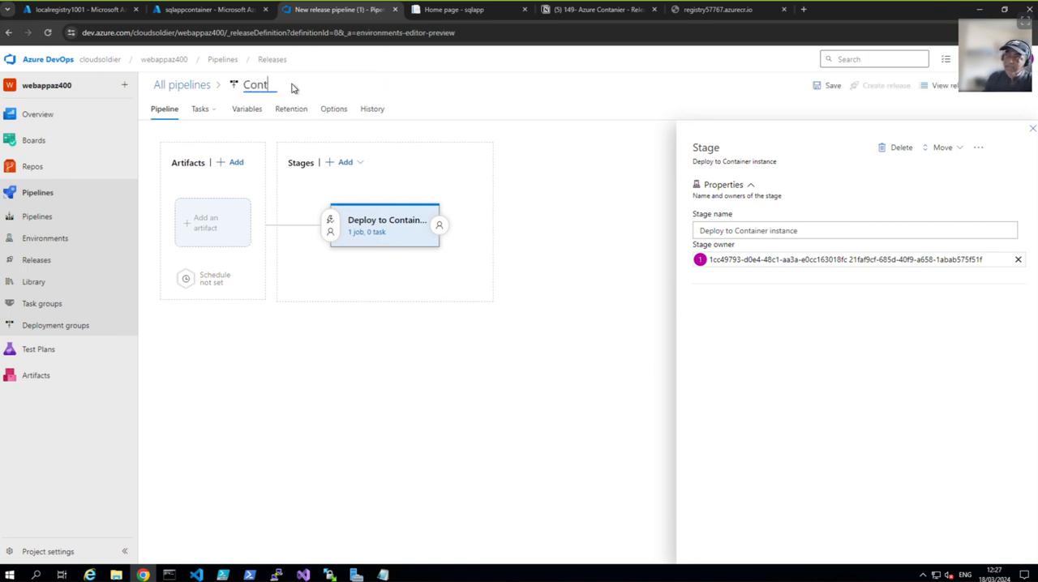
{"action": "type", "text": "ainer release"}
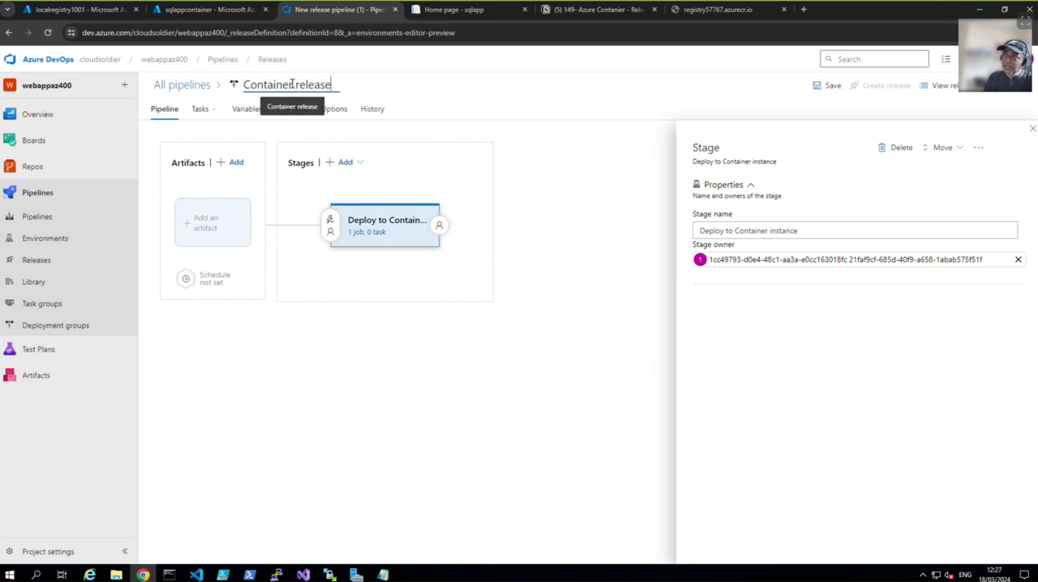
{"action": "left_click", "coordinate": [282, 355]}
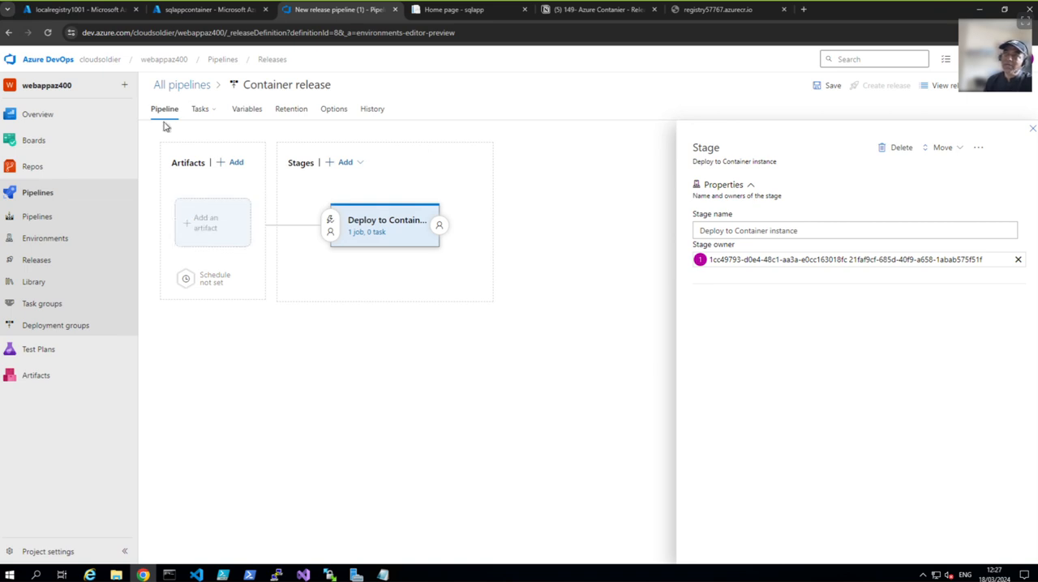
Step: Review the localregistry1001 registry and the sqlappcontainer instance in Azure, and return to the release pipeline
{"action": "left_click", "coordinate": [79, 12]}
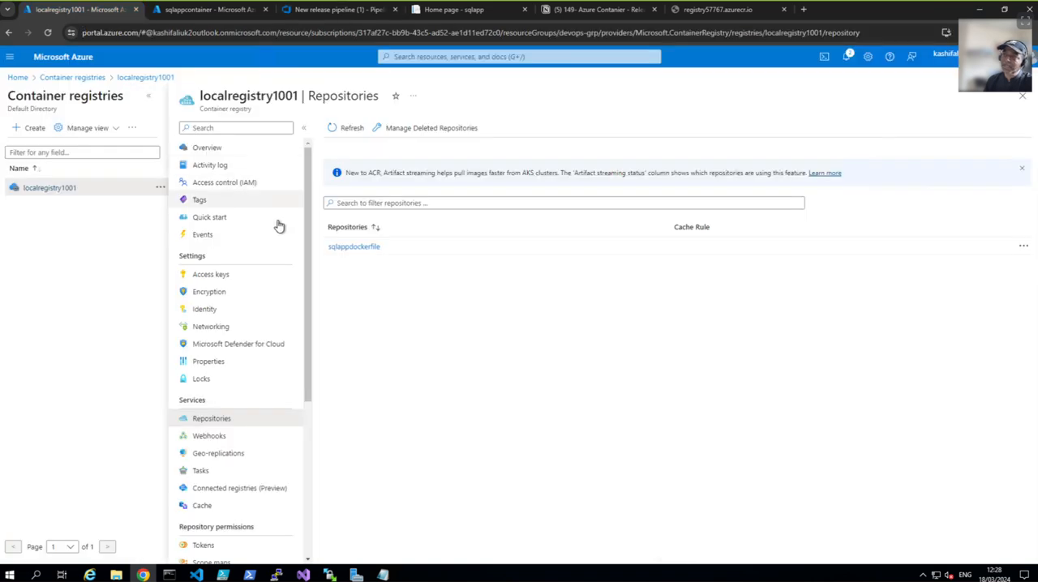
{"action": "left_click", "coordinate": [183, 9]}
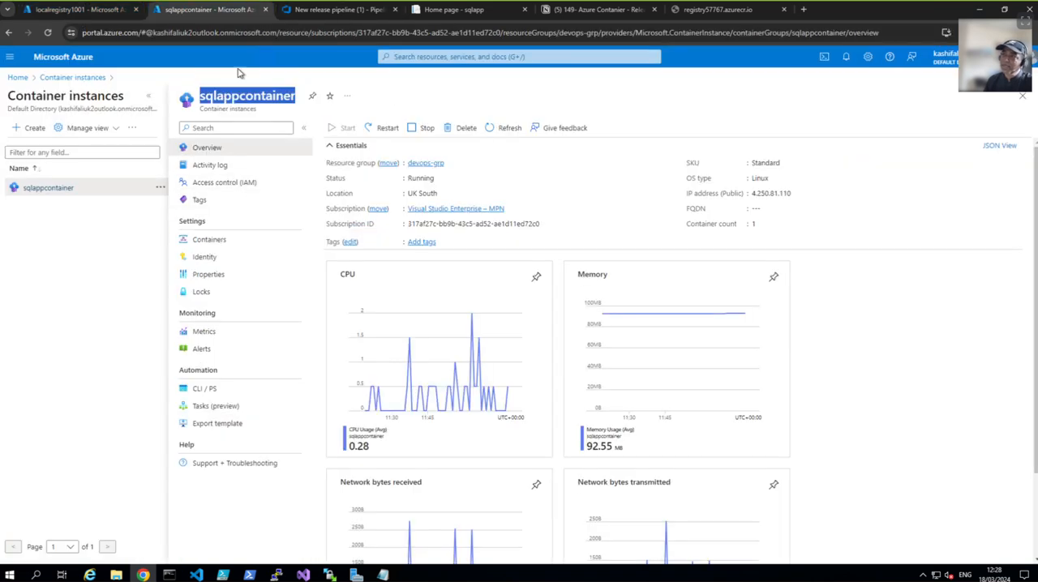
{"action": "left_click", "coordinate": [331, 11]}
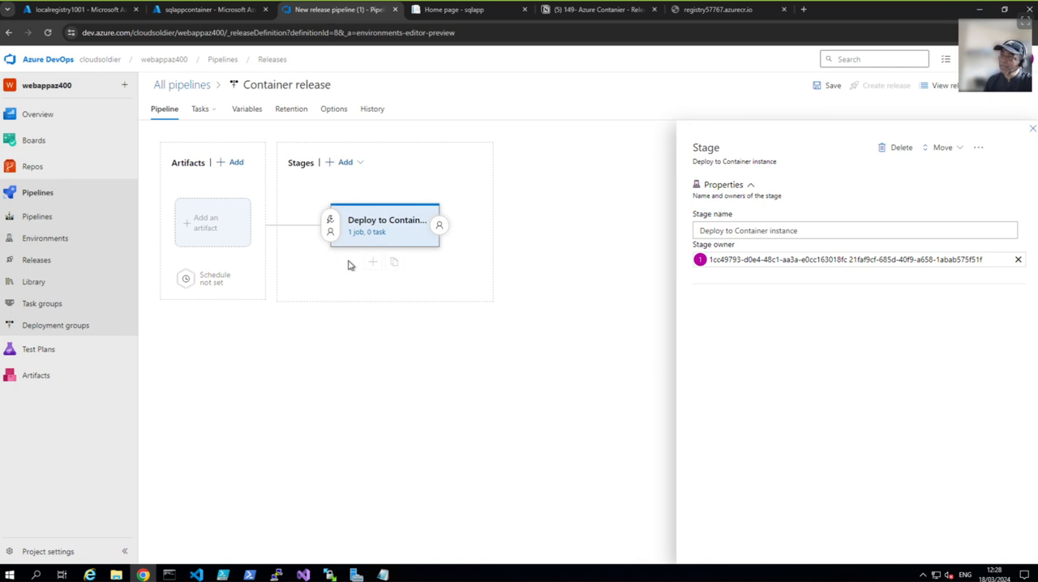
Step: Open the tasks of the Deploy to Container instance stage and display the agent job's settings
{"action": "left_click", "coordinate": [366, 233]}
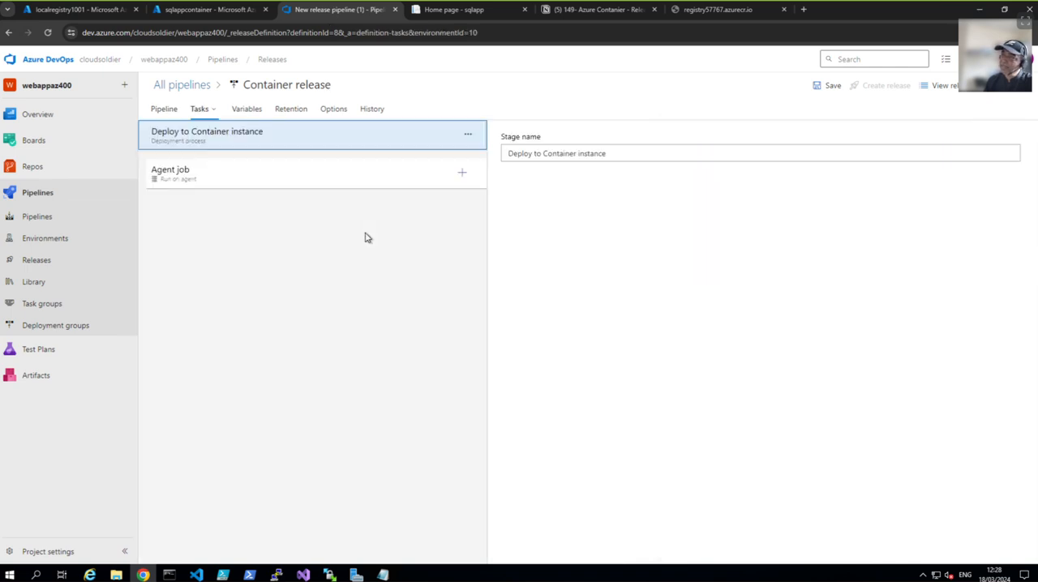
{"action": "left_click", "coordinate": [209, 175]}
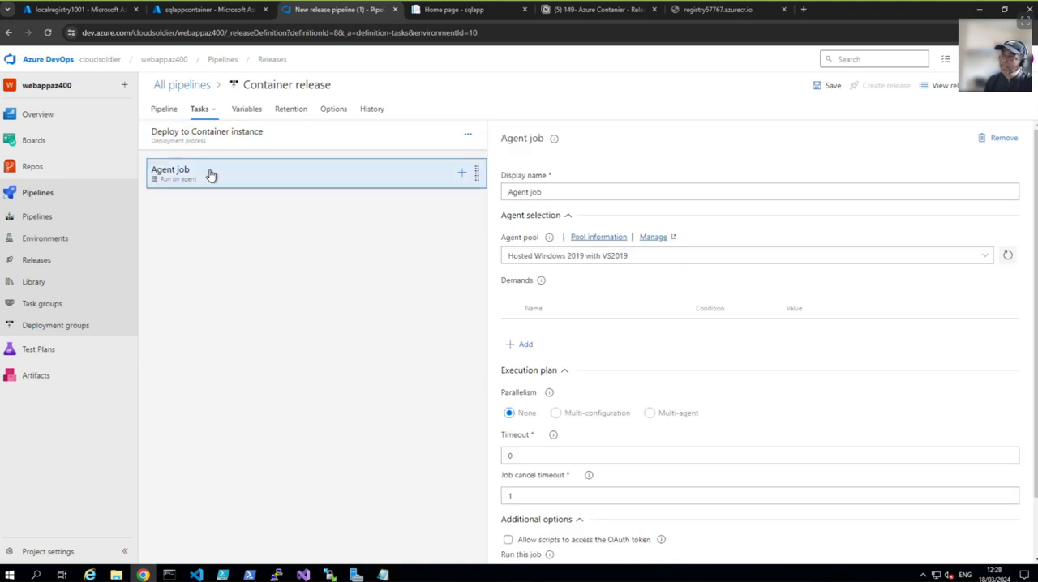
{"action": "left_click", "coordinate": [542, 192]}
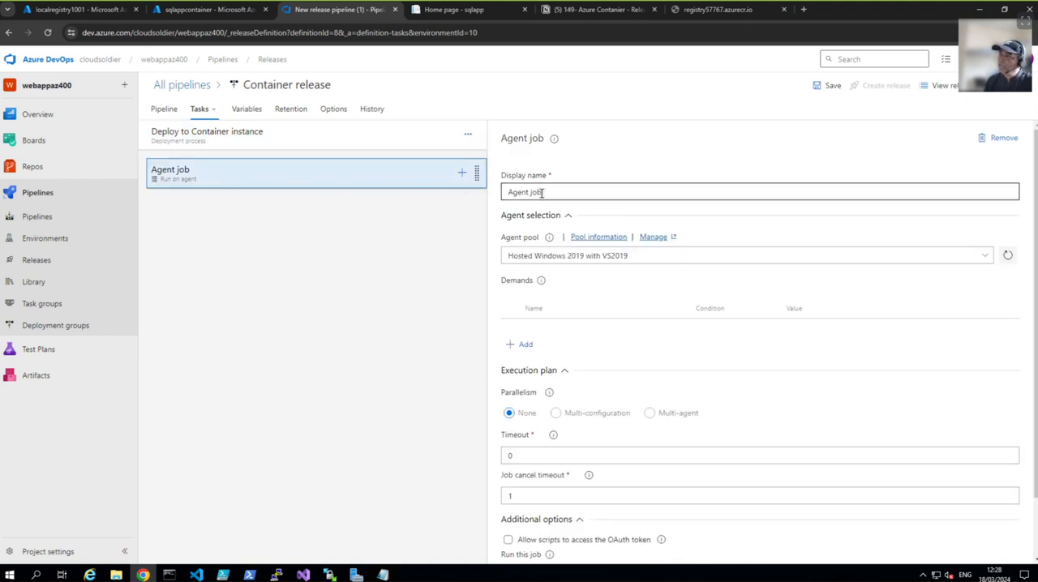
{"action": "left_click", "coordinate": [543, 193]}
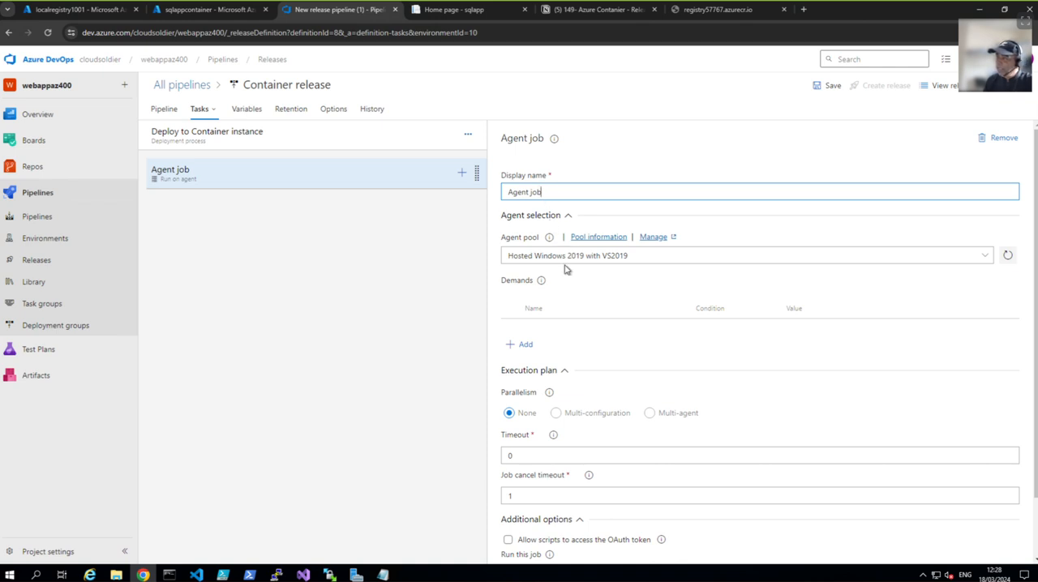
Step: Start adding a task to the agent job and search the available tasks for "container"
{"action": "left_click", "coordinate": [461, 174]}
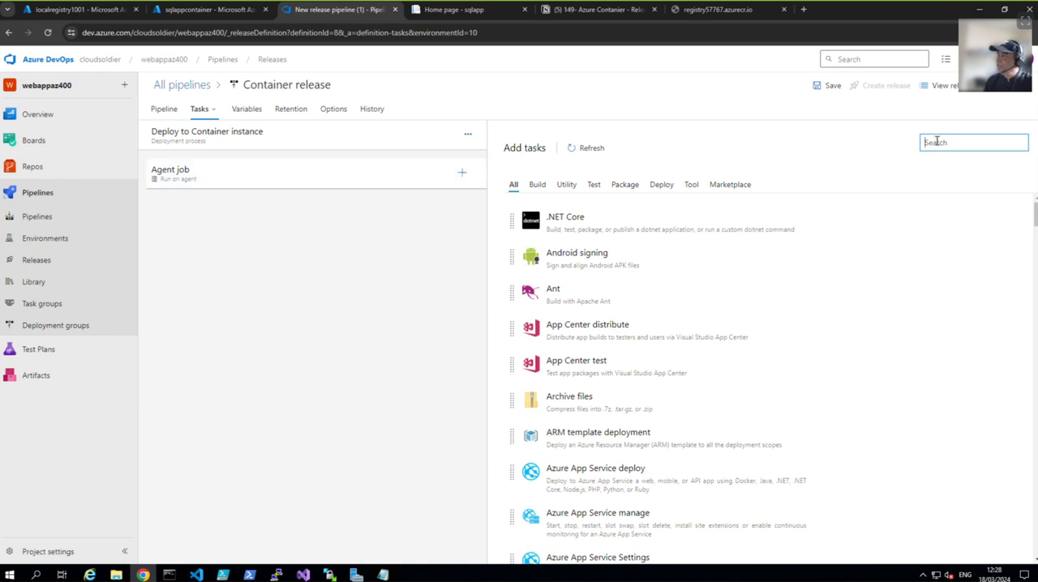
{"action": "type", "text": "dotanier"}
{"action": "key", "text": "BackSpace"}
{"action": "key", "text": "BackSpace"}
{"action": "key", "text": "BackSpace"}
{"action": "key", "text": "BackSpace"}
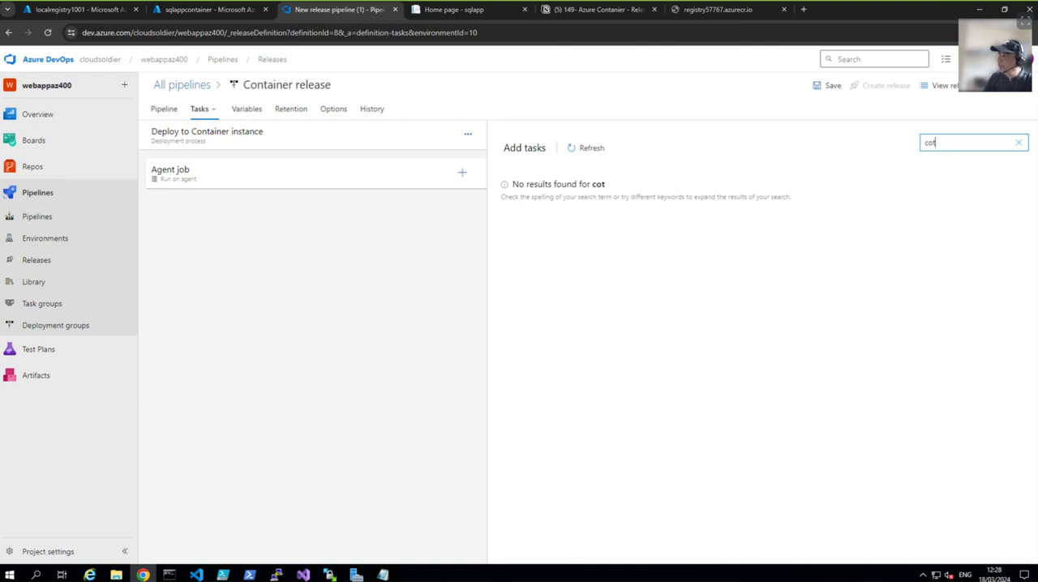
{"action": "key", "text": "BackSpace"}
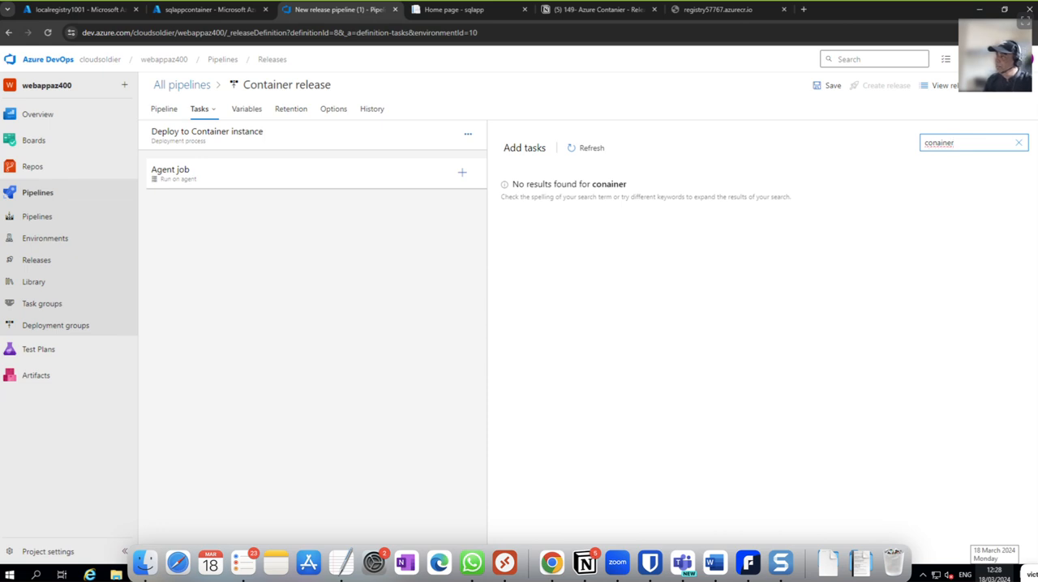
{"action": "key", "text": "BackSpace"}
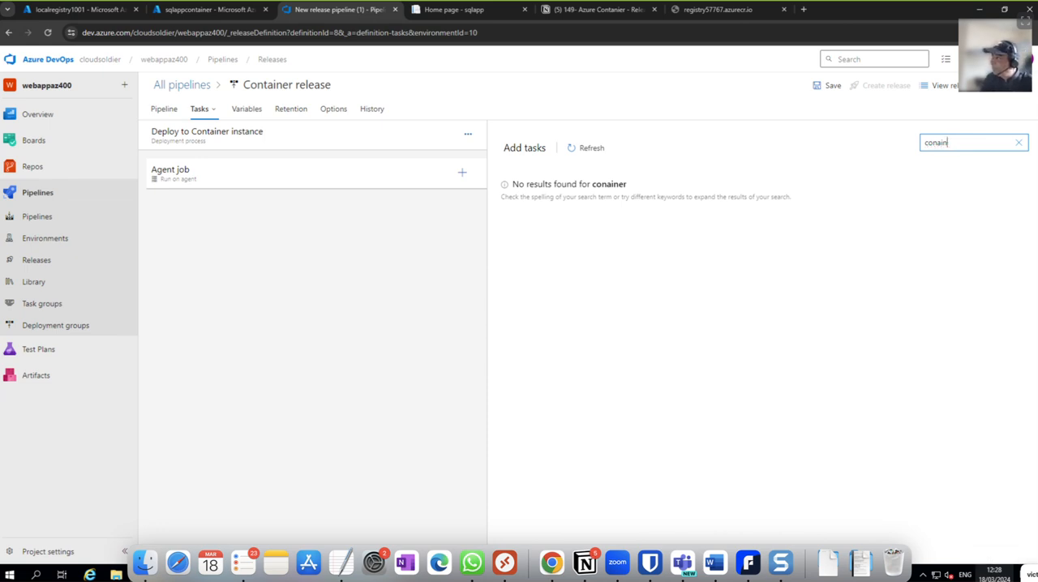
{"action": "key", "text": "BackSpace"}
{"action": "type", "text": "tainer"}
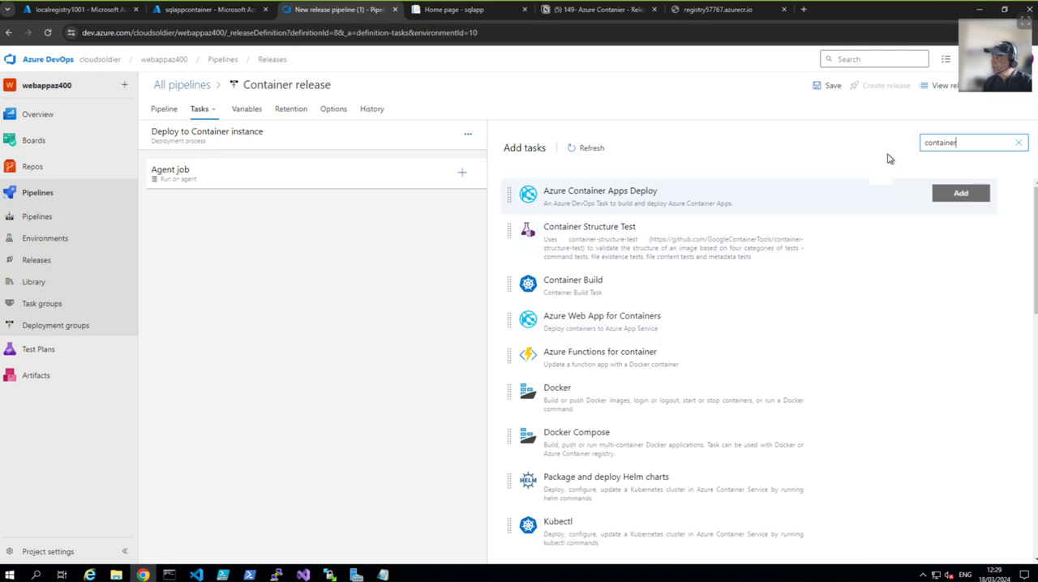
Step: Search the available tasks for "azure cli" and add the Azure CLI task to the agent job
{"action": "left_click_drag", "start_coordinate": [959, 143], "coordinate": [923, 144]}
{"action": "type", "text": "azure cli"}
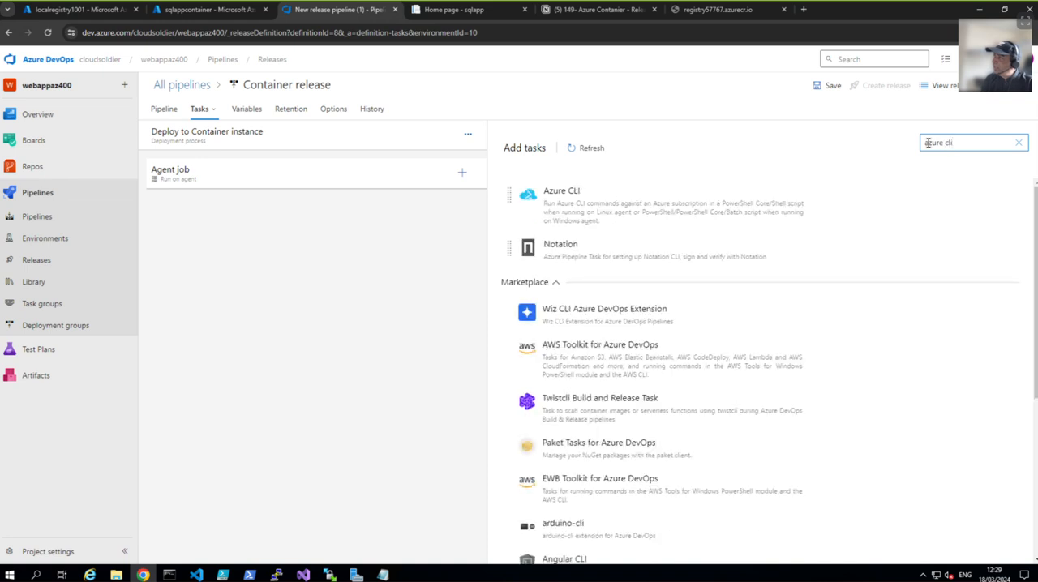
{"action": "mouse_move", "coordinate": [666, 216]}
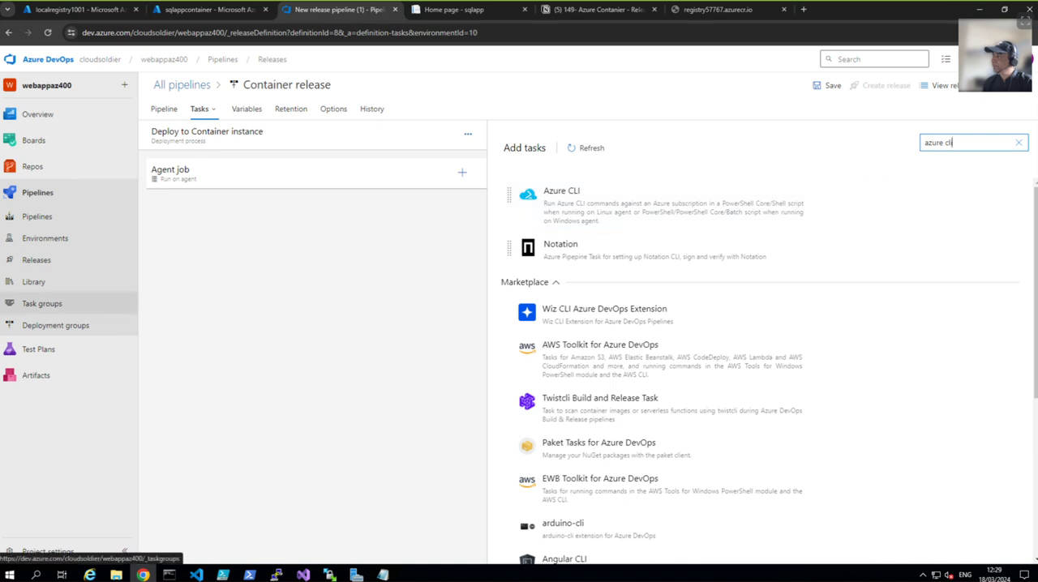
{"action": "left_click", "coordinate": [950, 198]}
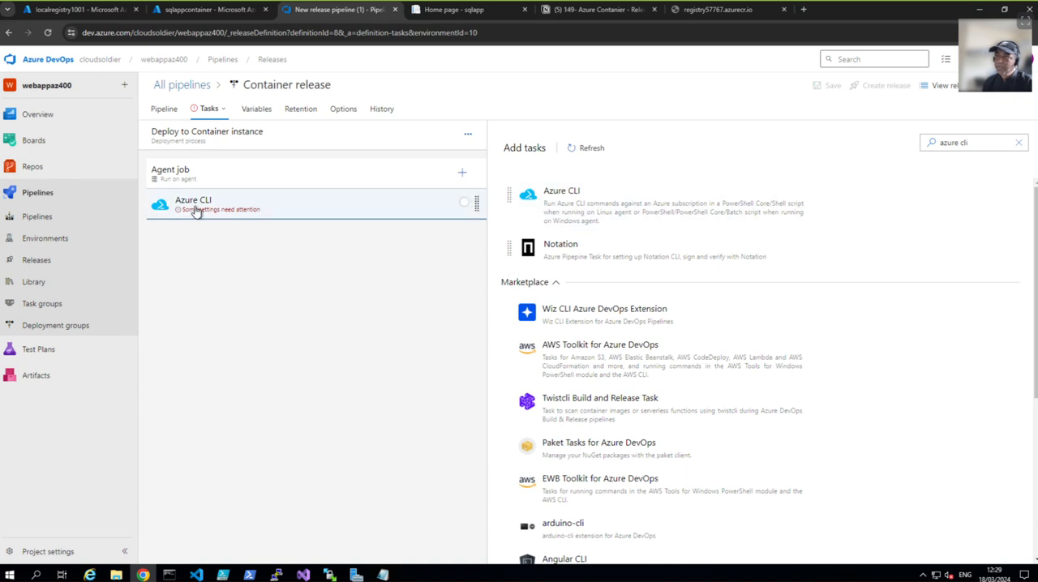
Step: Set the Azure CLI task's Azure Resource Manager connection to the available Visual Studio Enterprise – MPN service connection
{"action": "left_click", "coordinate": [195, 211]}
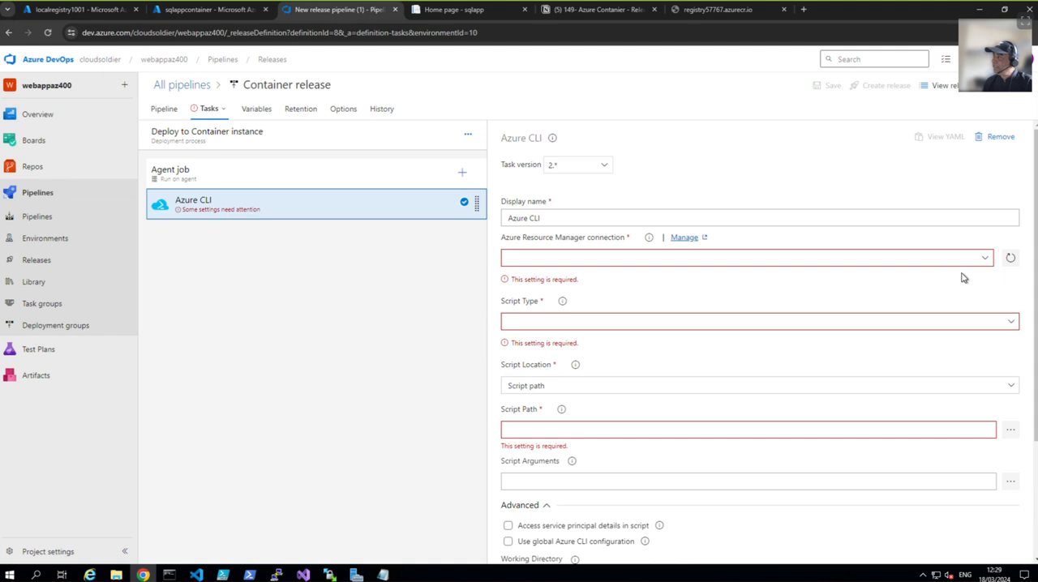
{"action": "left_click", "coordinate": [984, 260]}
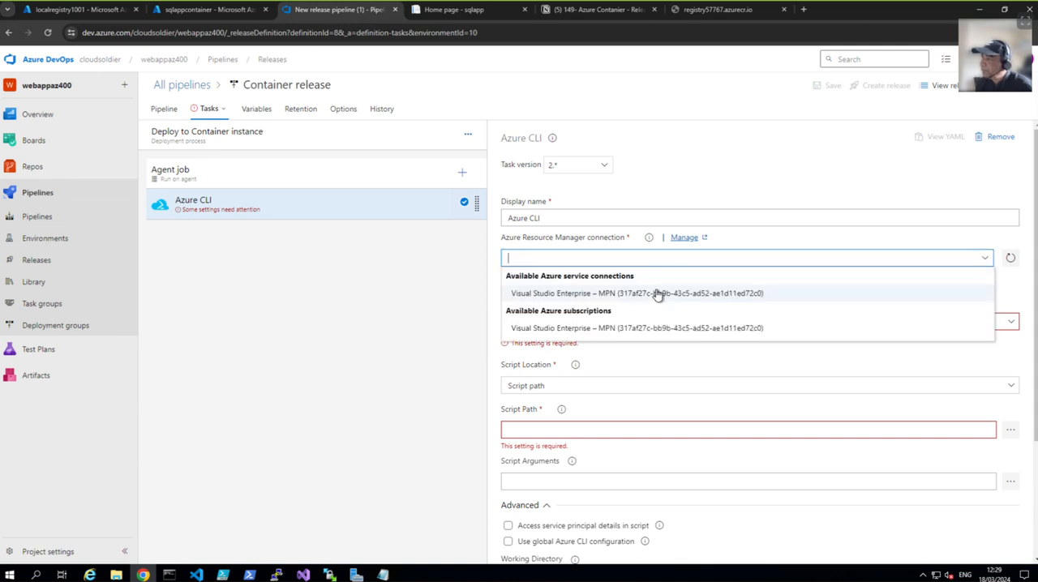
{"action": "left_click", "coordinate": [656, 293]}
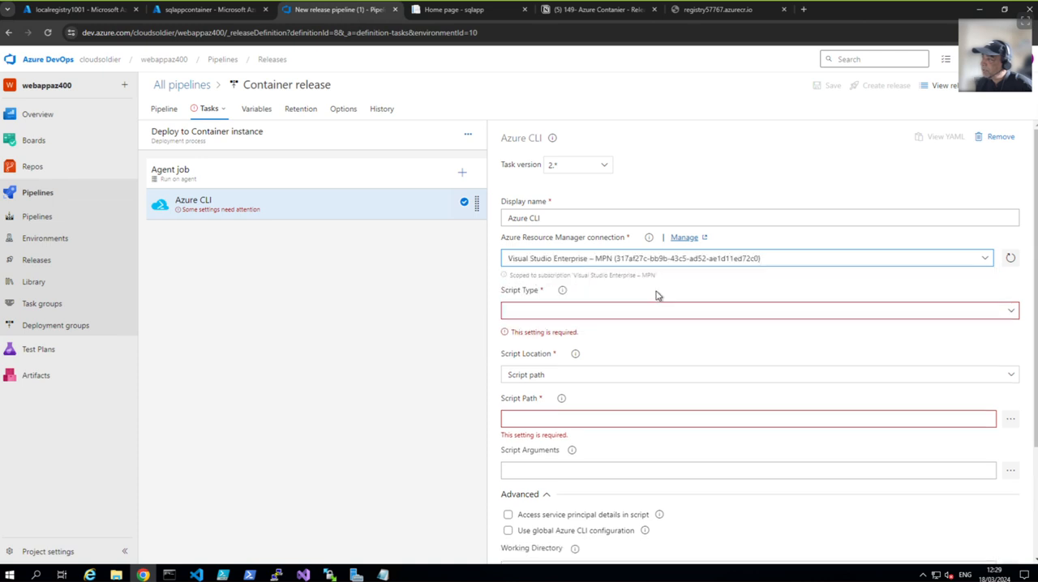
Step: Set the Azure CLI task's script type to Batch and its script location to Inline script
{"action": "left_click", "coordinate": [711, 312]}
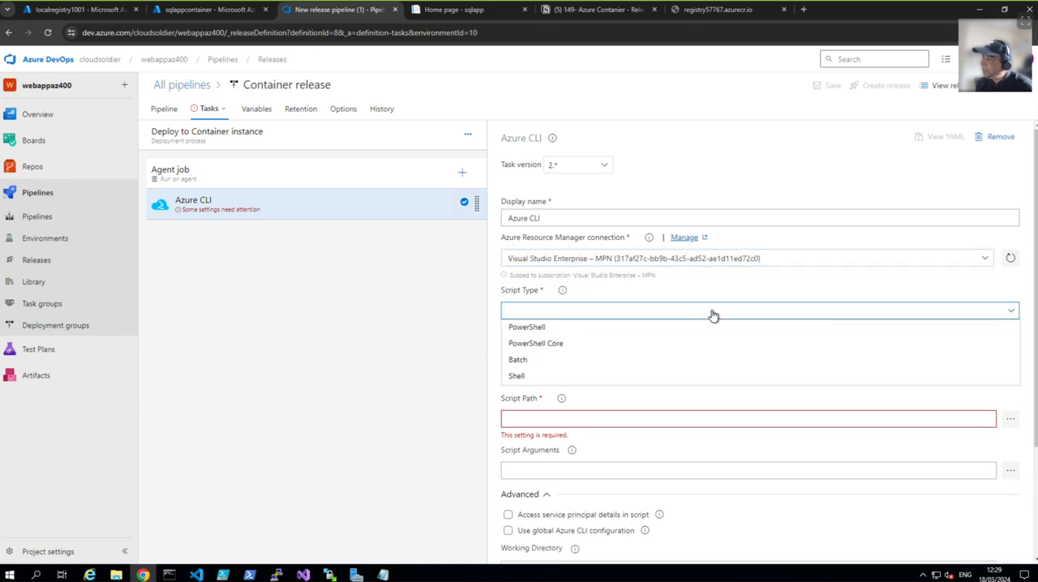
{"action": "left_click", "coordinate": [531, 366]}
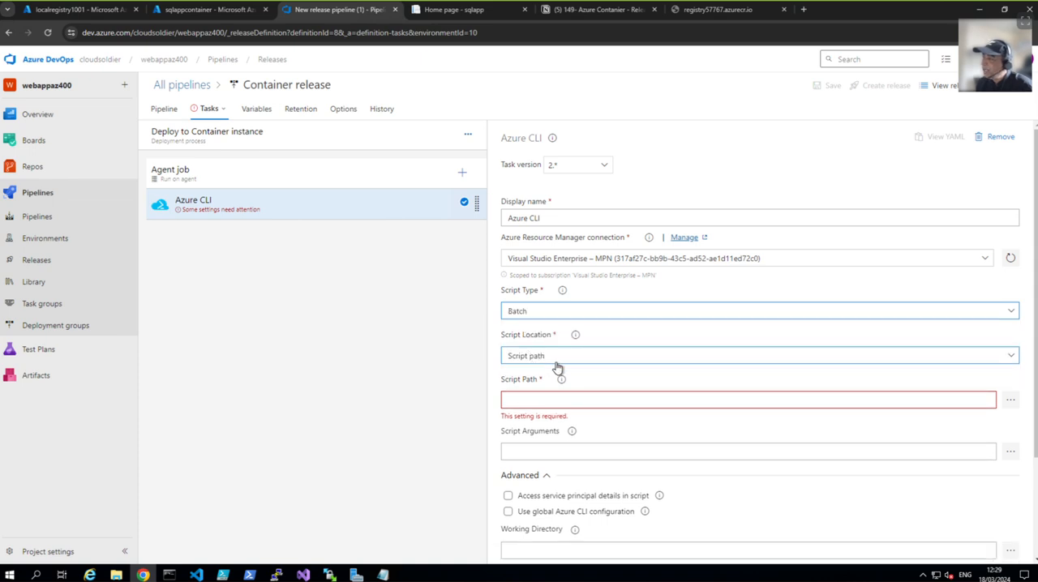
{"action": "left_click", "coordinate": [571, 358]}
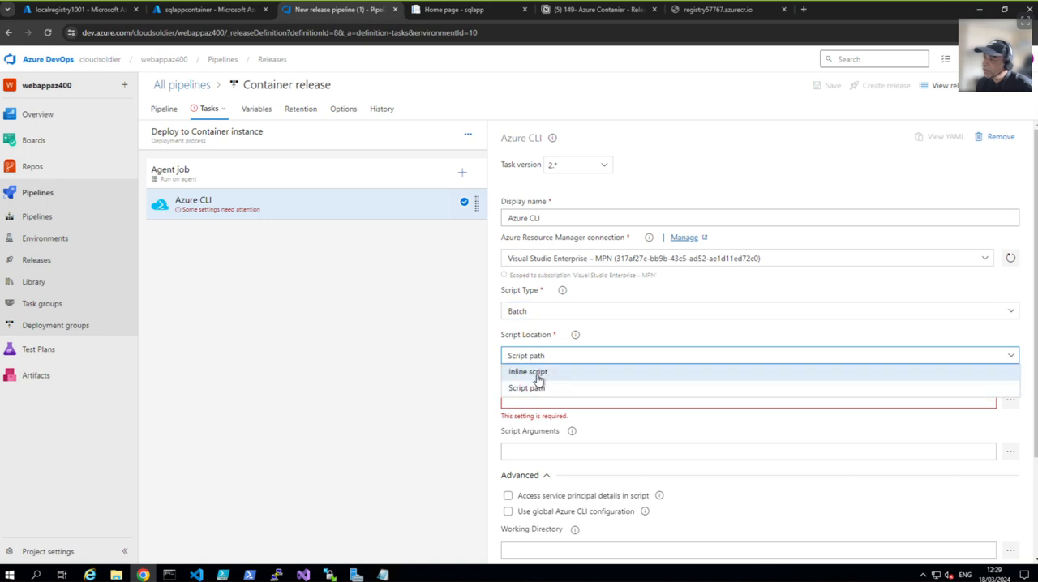
{"action": "left_click", "coordinate": [538, 373]}
{"action": "left_click", "coordinate": [544, 414]}
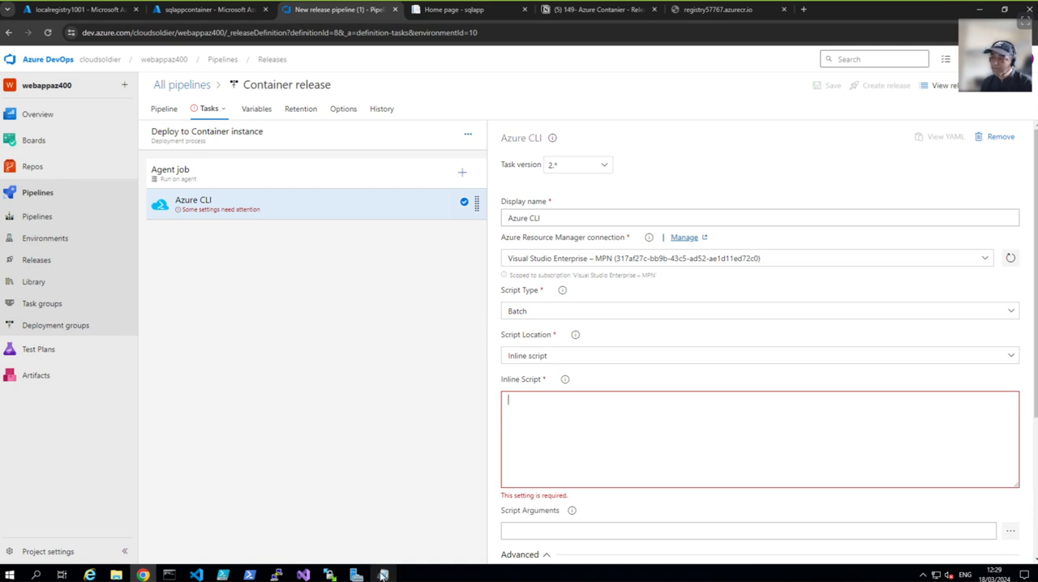
Step: Switch to the azureclicommand file in Notepad and set the container name in the command to appinstance2024
{"action": "left_click", "coordinate": [371, 523]}
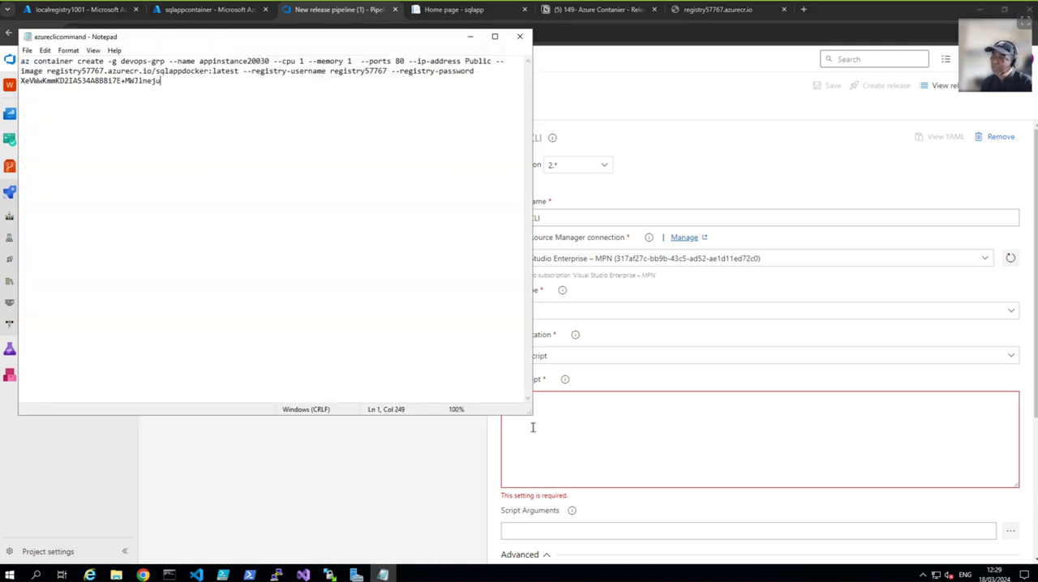
{"action": "left_click_drag", "start_coordinate": [532, 414], "coordinate": [873, 520]}
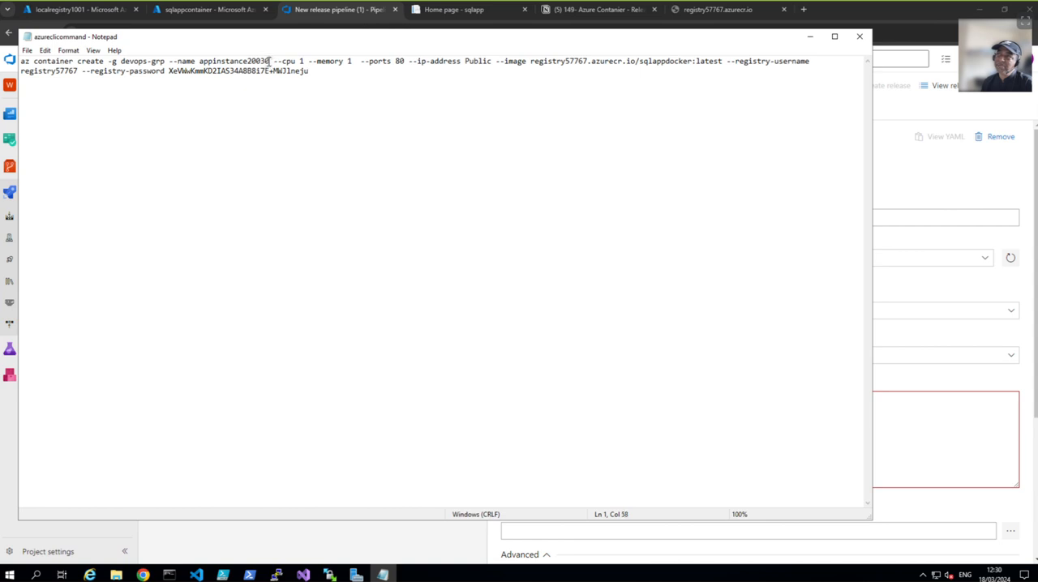
{"action": "key", "text": "BackSpace"}
{"action": "key", "text": "BackSpace"}
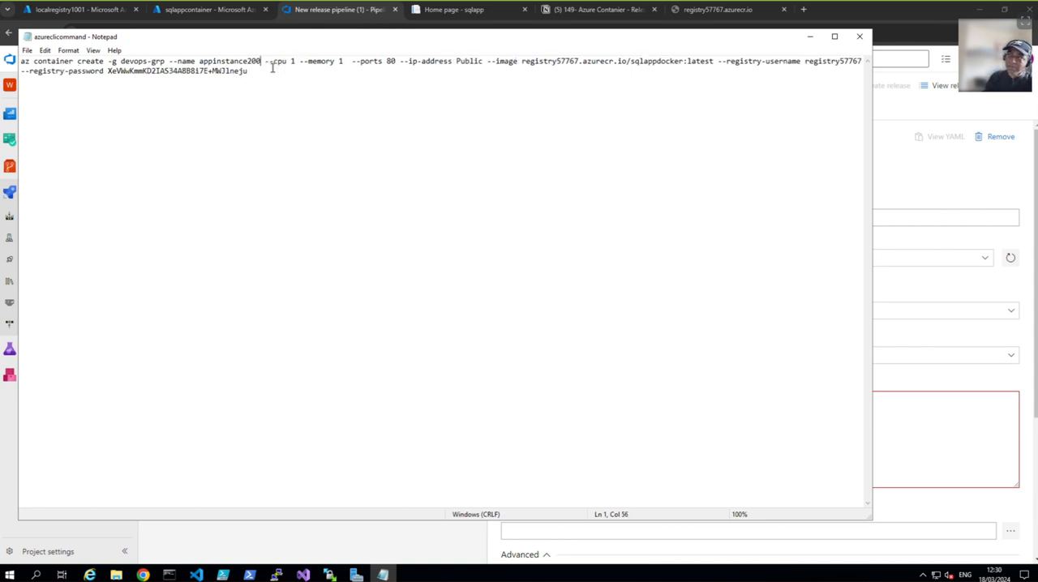
{"action": "key", "text": "BackSpace"}
{"action": "type", "text": "24"}
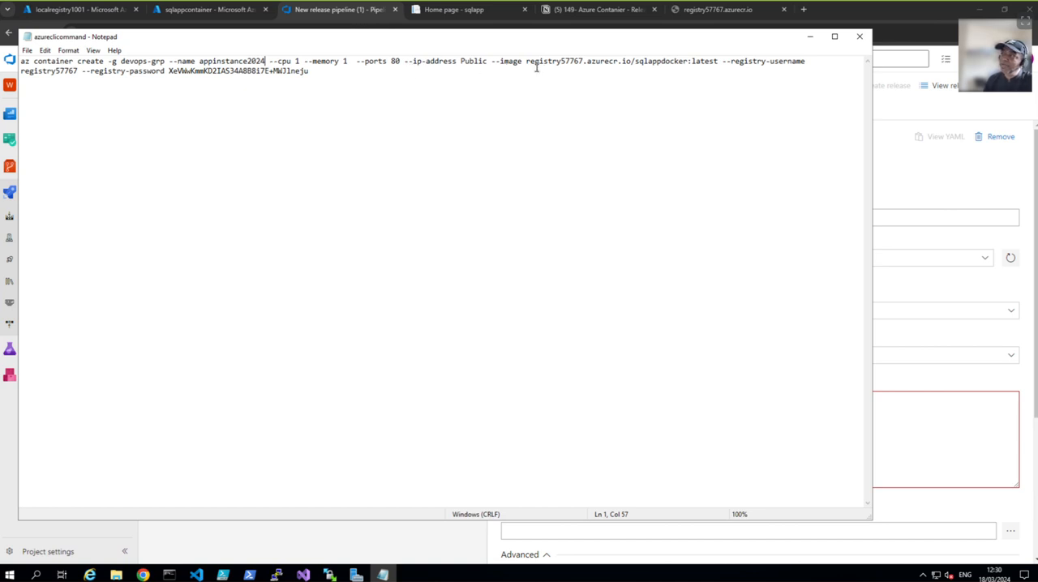
Step: Copy the registry name localregistry1001 from Azure and replace the registry name in the command's image path with it
{"action": "left_click", "coordinate": [94, 12]}
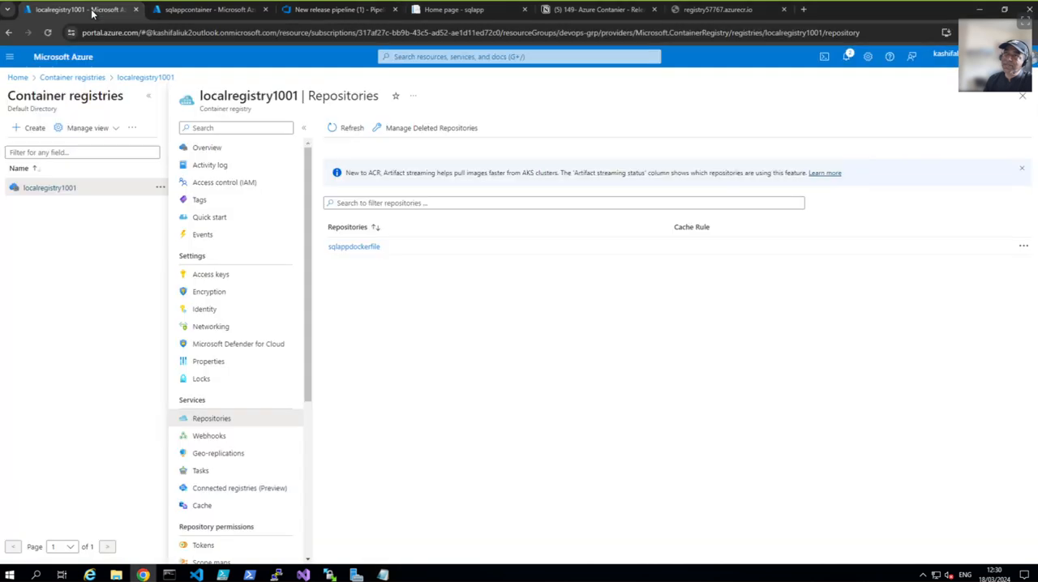
{"action": "left_click_drag", "start_coordinate": [299, 95], "coordinate": [199, 99]}
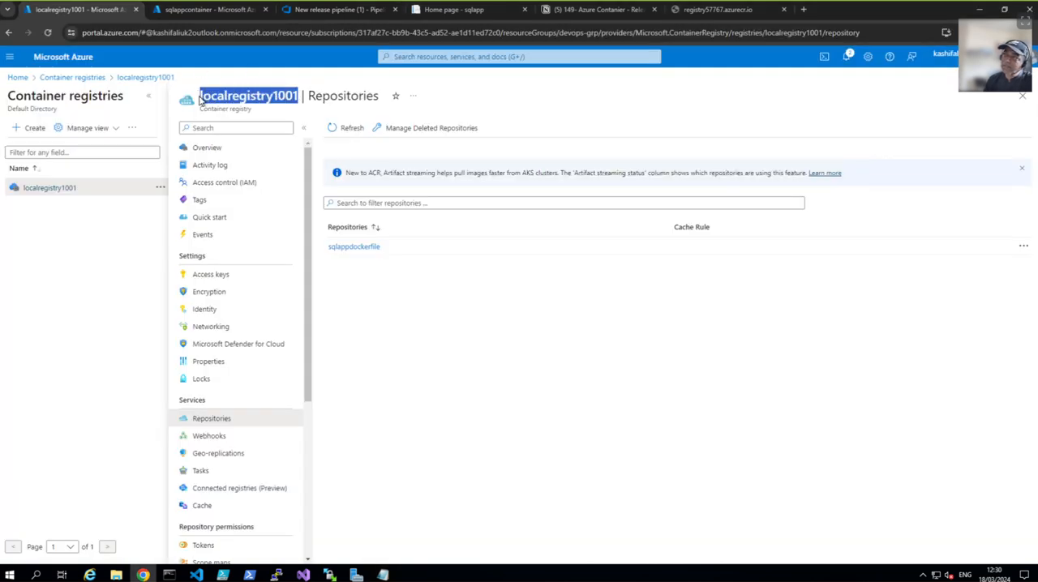
{"action": "right_click", "coordinate": [204, 95]}
{"action": "left_click", "coordinate": [212, 104]}
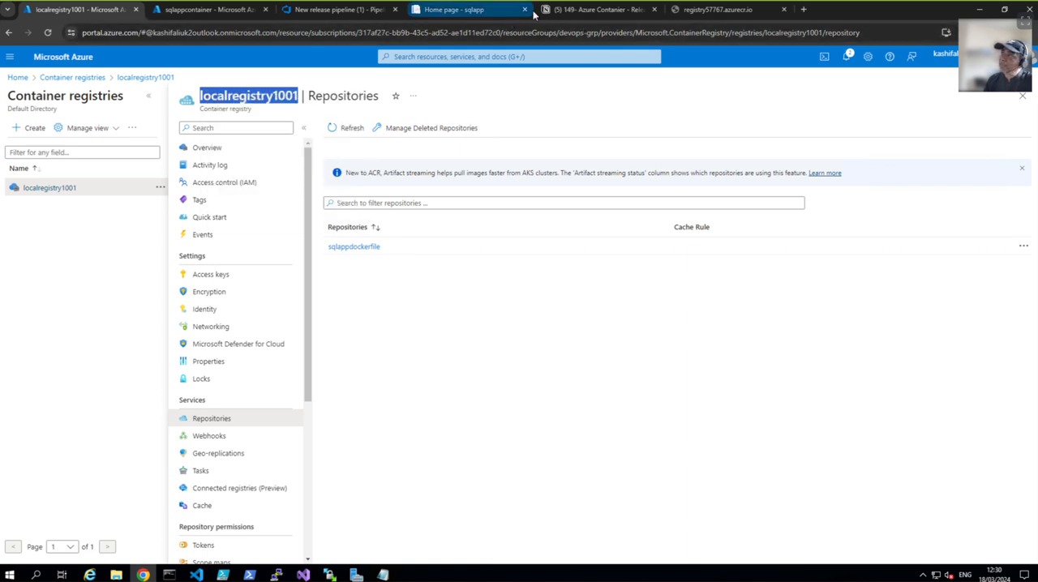
{"action": "mouse_move", "coordinate": [383, 574]}
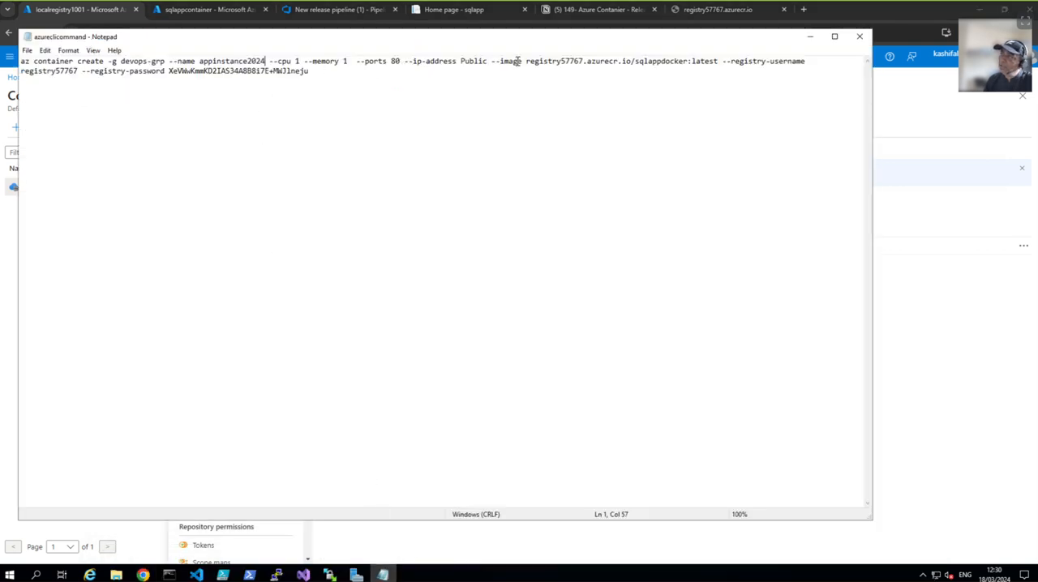
{"action": "left_click_drag", "start_coordinate": [525, 60], "coordinate": [585, 65]}
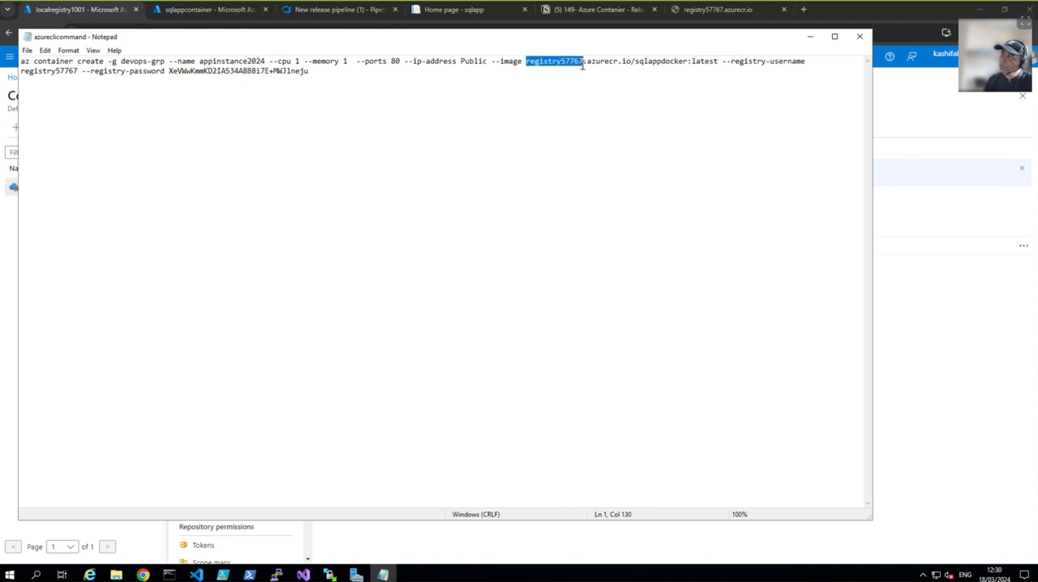
{"action": "right_click", "coordinate": [570, 60]}
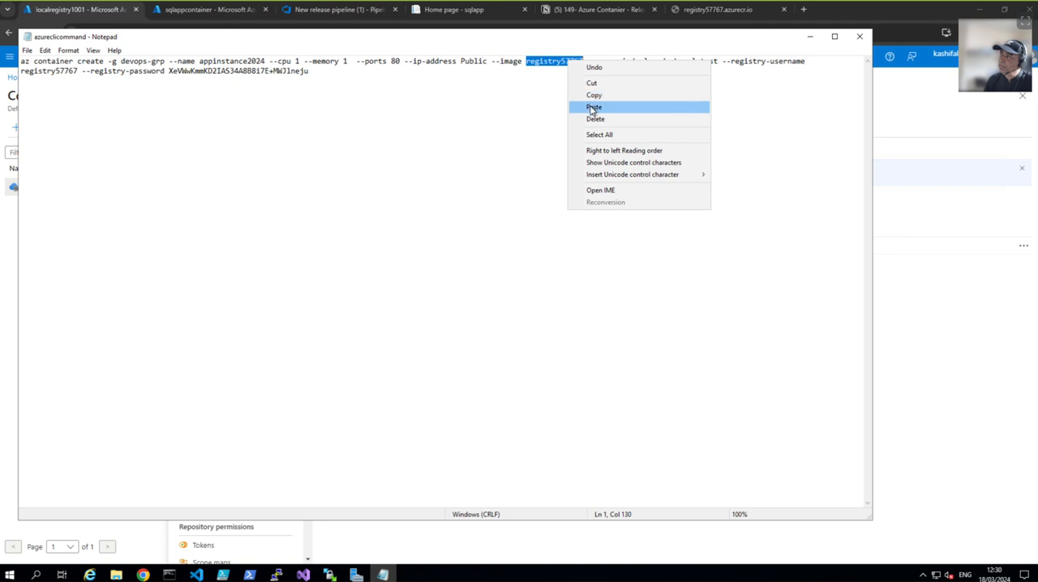
{"action": "left_click", "coordinate": [592, 106]}
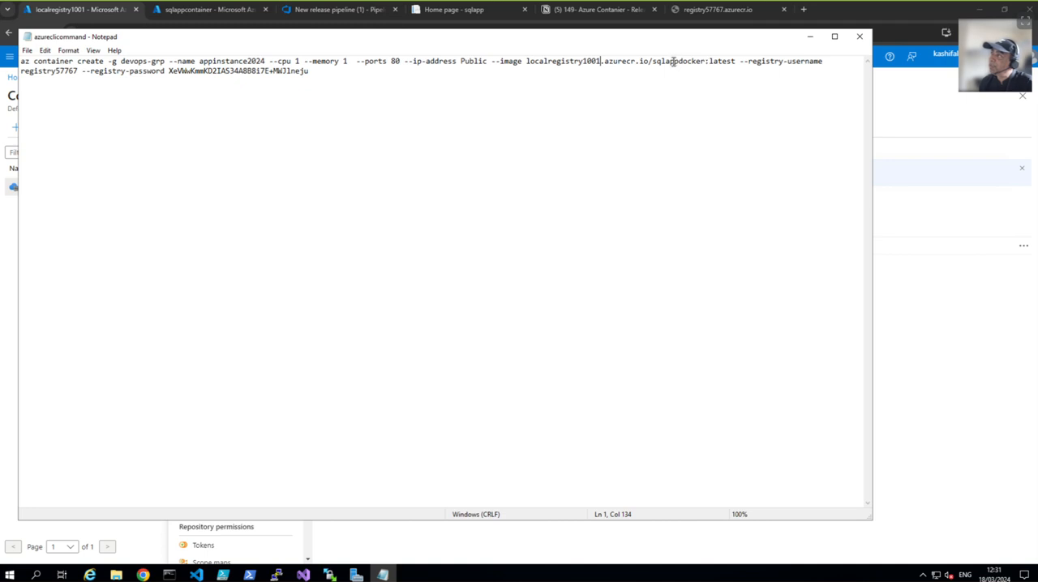
Step: Check the repository name in localregistry1001 and change the image name in the Notepad command to sqlappdockerfile
{"action": "left_click", "coordinate": [224, 11]}
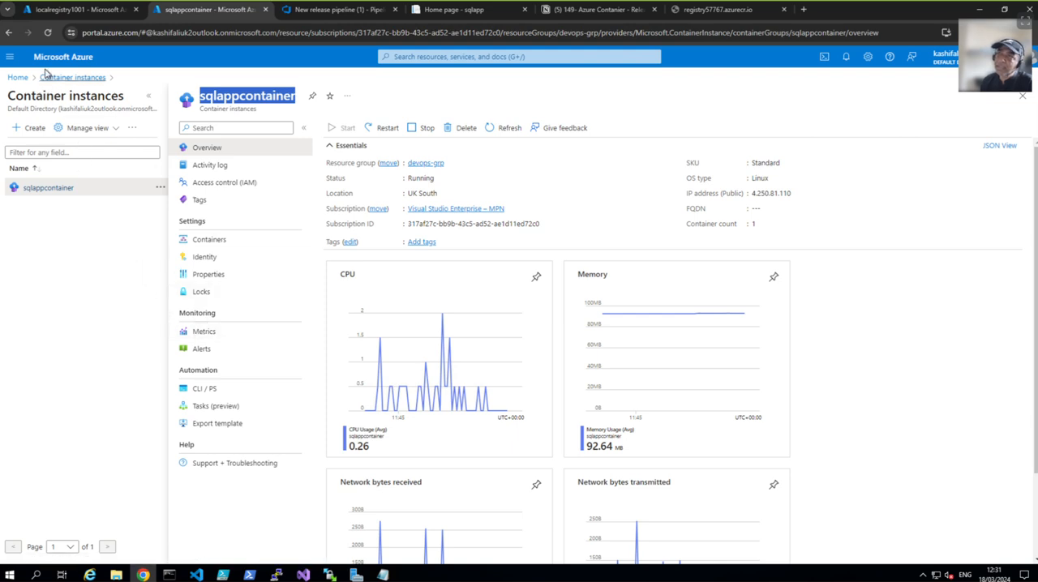
{"action": "left_click", "coordinate": [70, 11]}
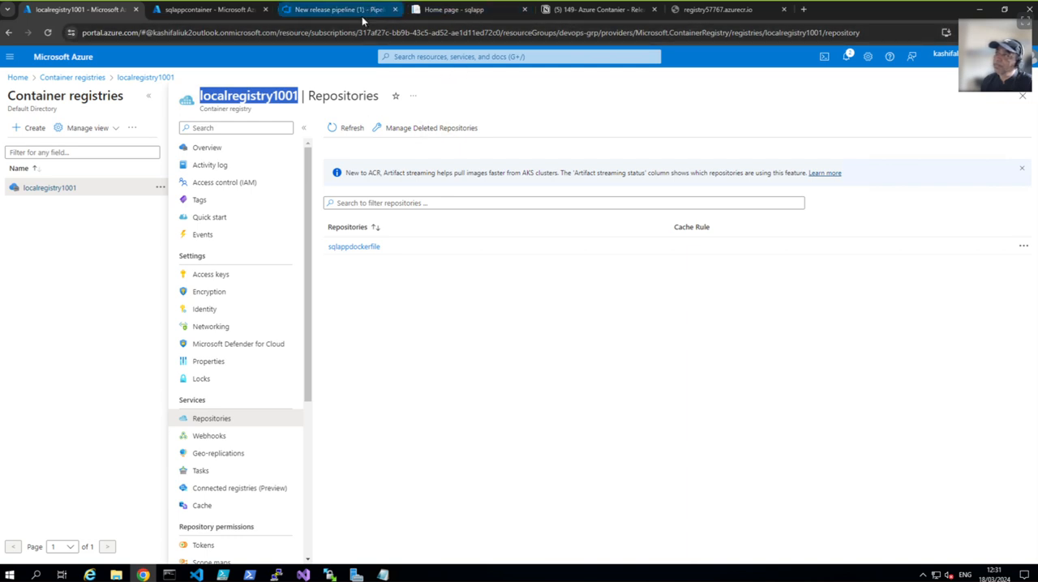
{"action": "left_click", "coordinate": [383, 575]}
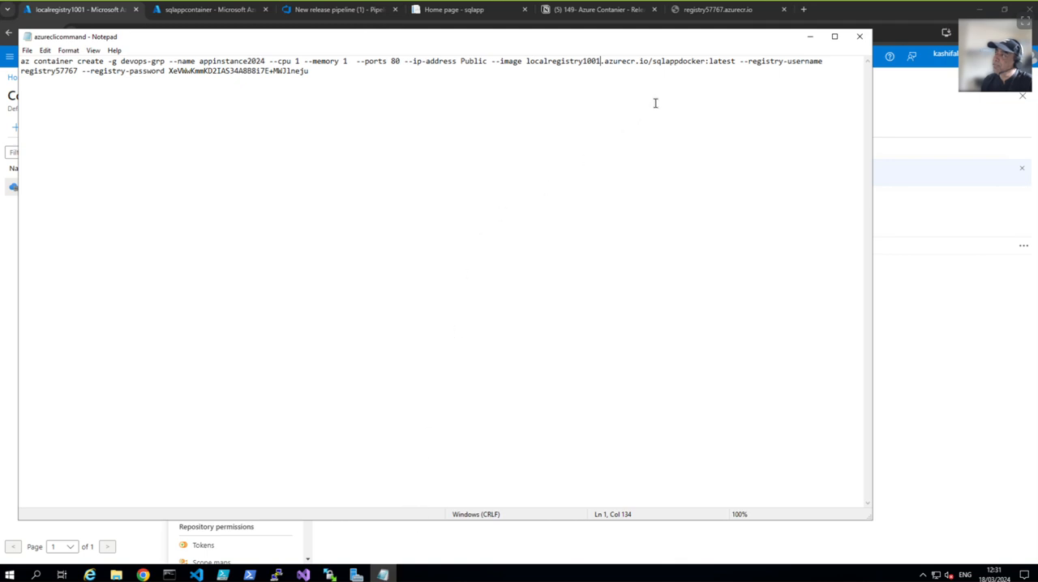
{"action": "left_click", "coordinate": [705, 61]}
{"action": "type", "text": "file"}
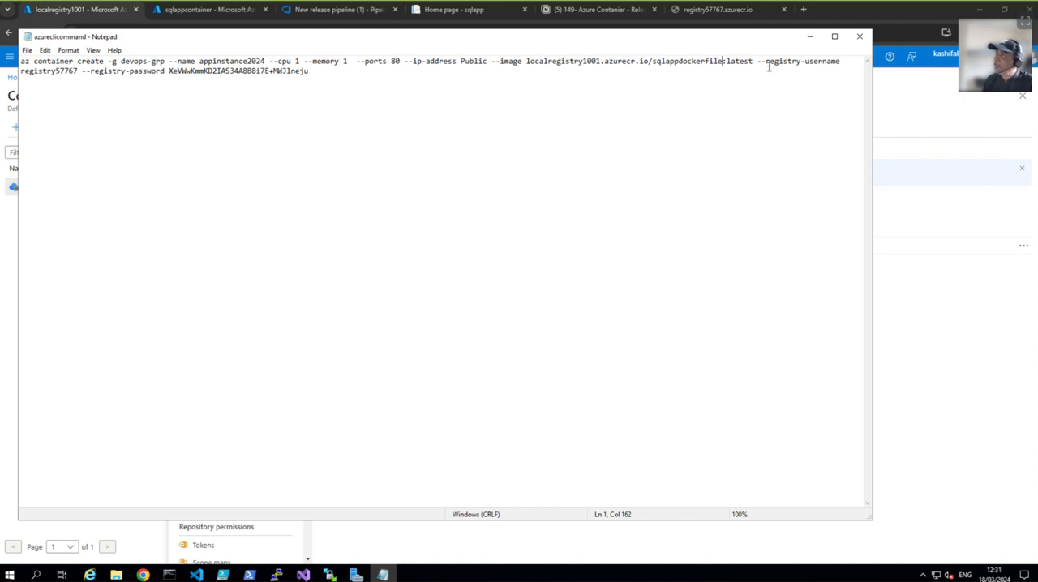
{"action": "left_click_drag", "start_coordinate": [806, 61], "coordinate": [840, 61]}
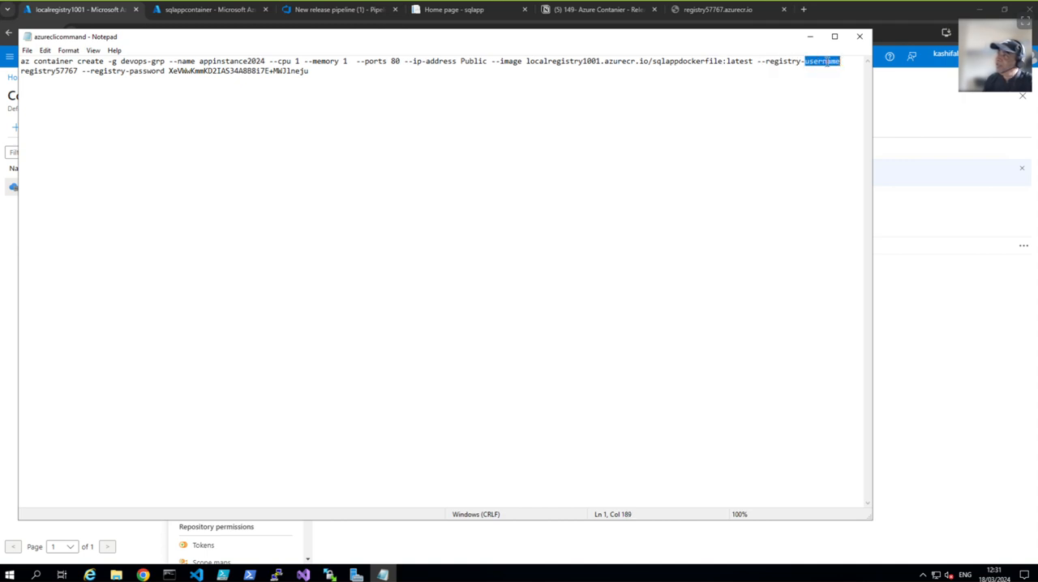
{"action": "right_click", "coordinate": [827, 63]}
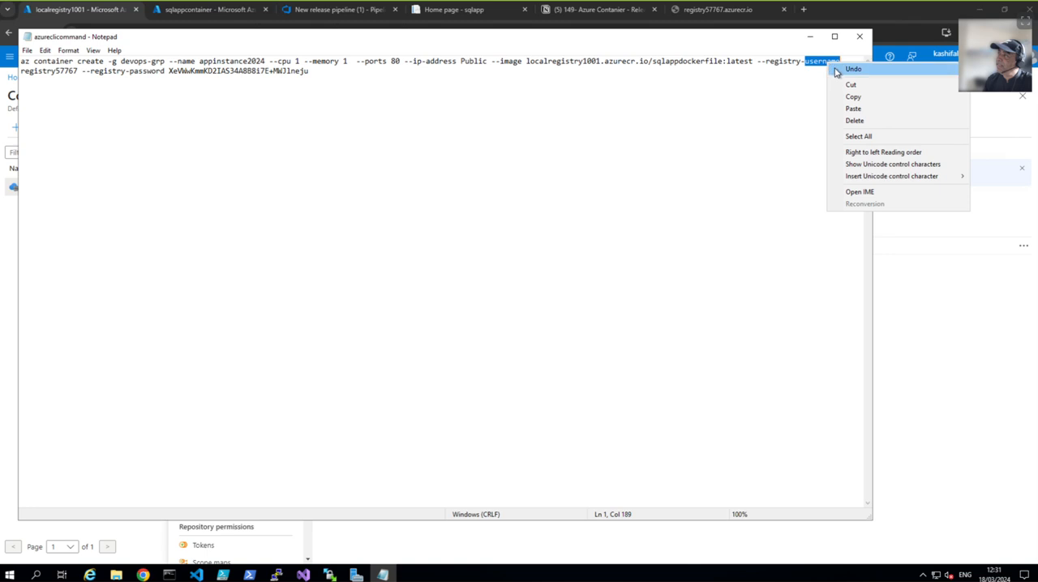
{"action": "left_click", "coordinate": [854, 110]}
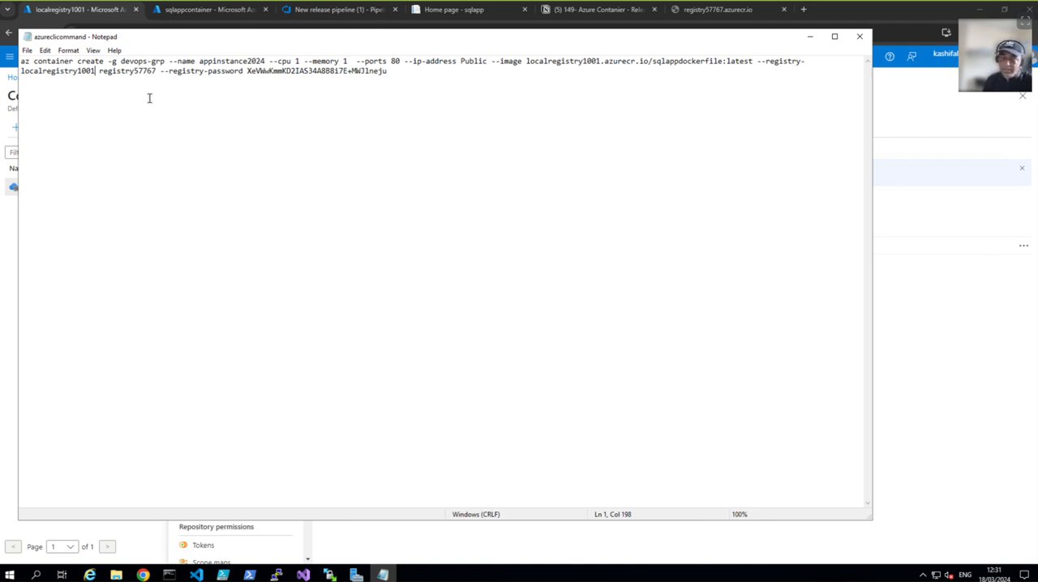
{"action": "key", "text": "ctrl+z"}
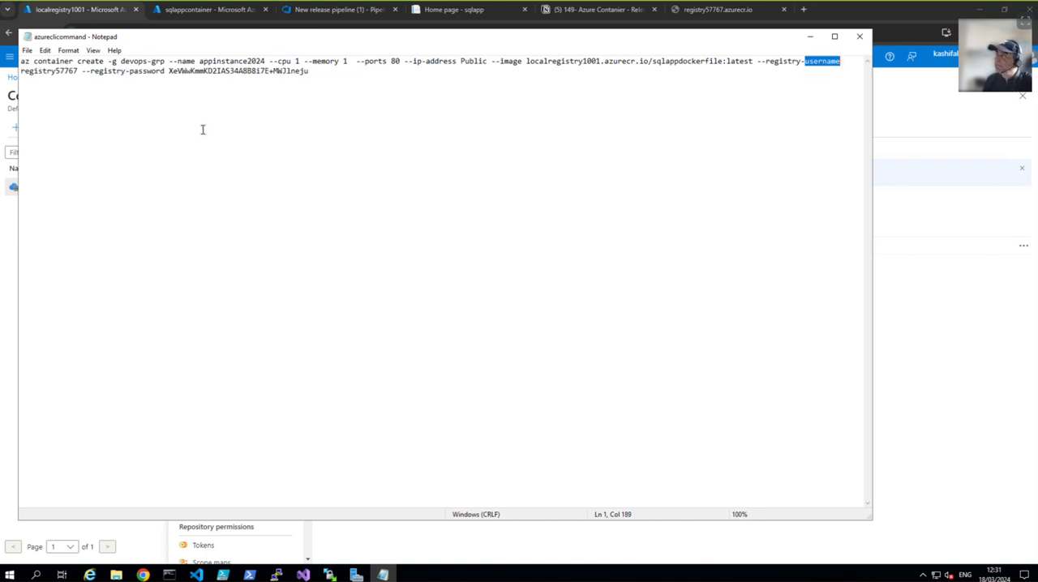
{"action": "left_click", "coordinate": [160, 121]}
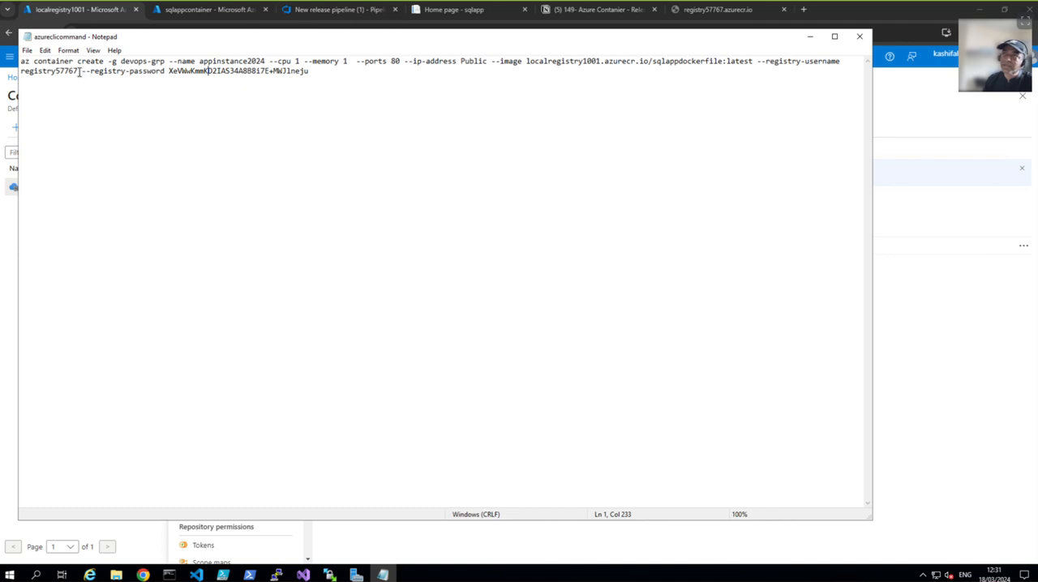
Step: Replace the registry username value in the Notepad command with localregistry1001
{"action": "left_click_drag", "start_coordinate": [78, 71], "coordinate": [20, 73]}
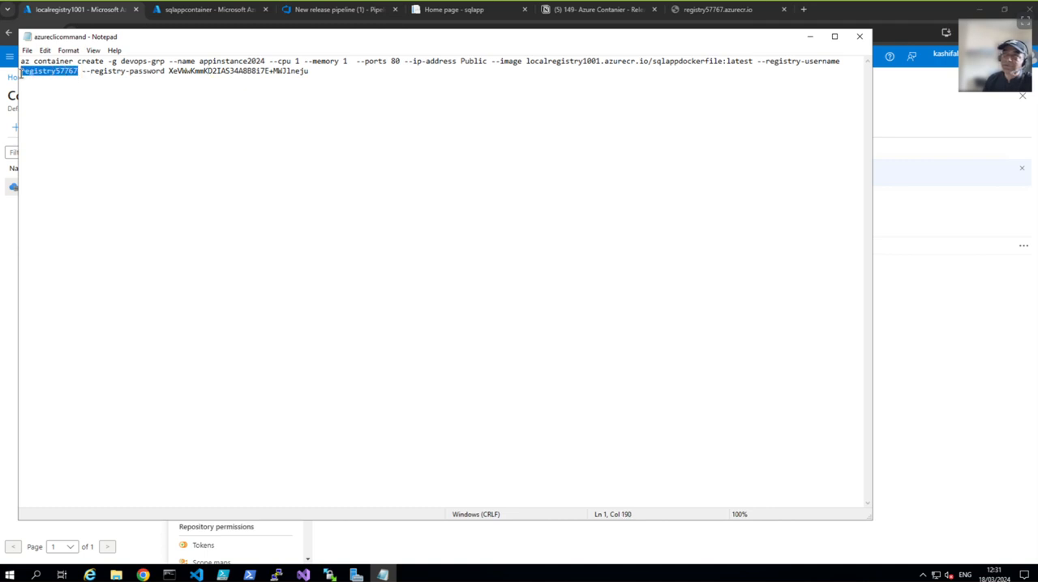
{"action": "right_click", "coordinate": [30, 73]}
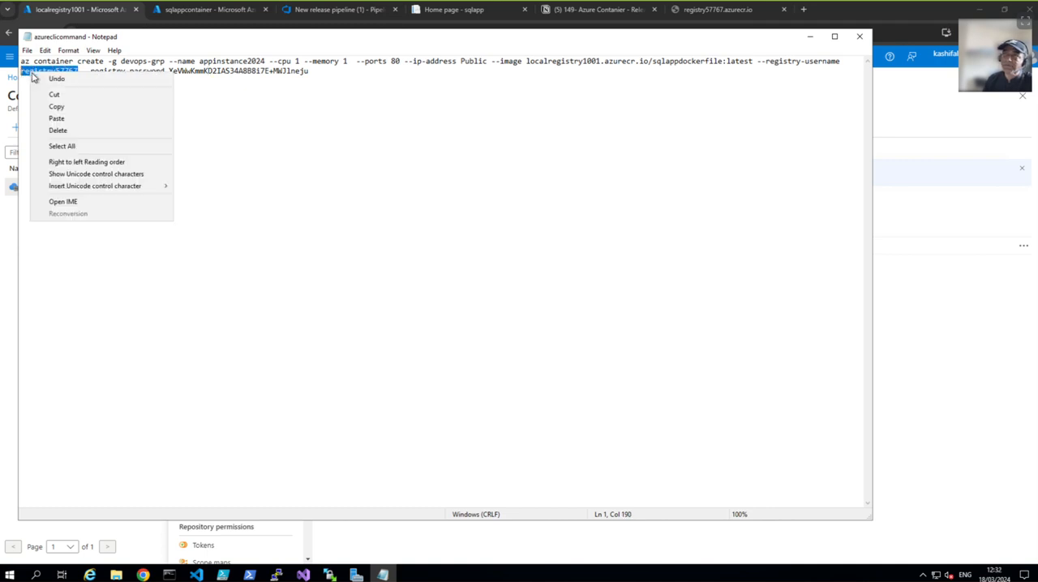
{"action": "left_click", "coordinate": [56, 118]}
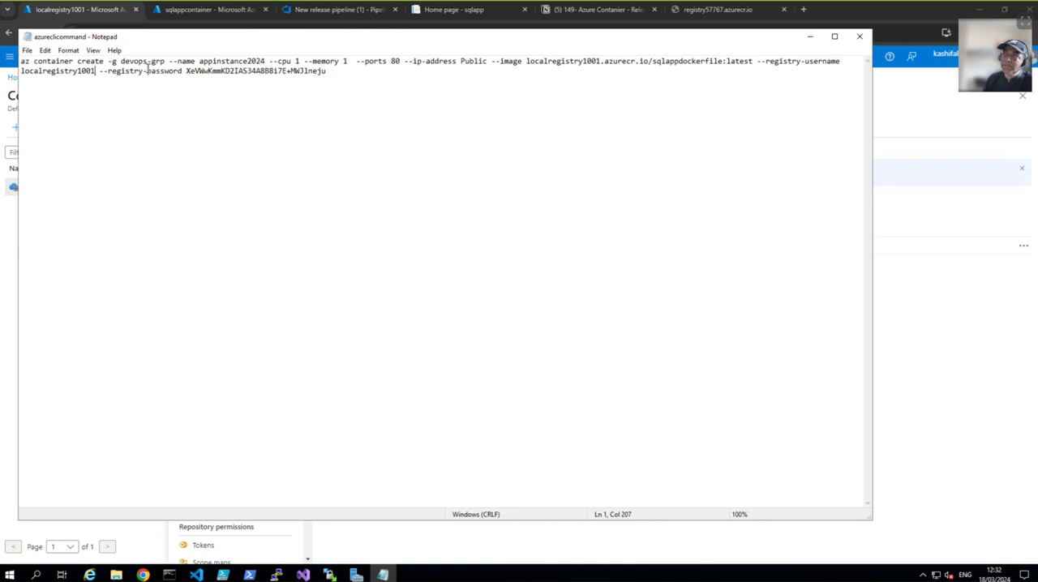
Step: Copy the first password from localregistry1001's access keys in Azure and replace the registry password value in the Notepad command with it
{"action": "left_click", "coordinate": [84, 11]}
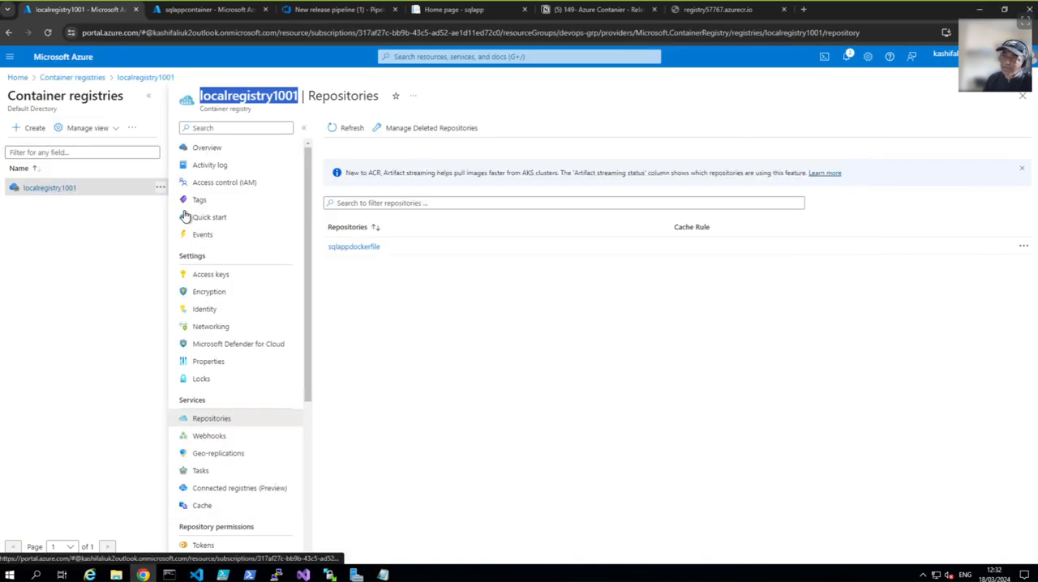
{"action": "left_click", "coordinate": [210, 274]}
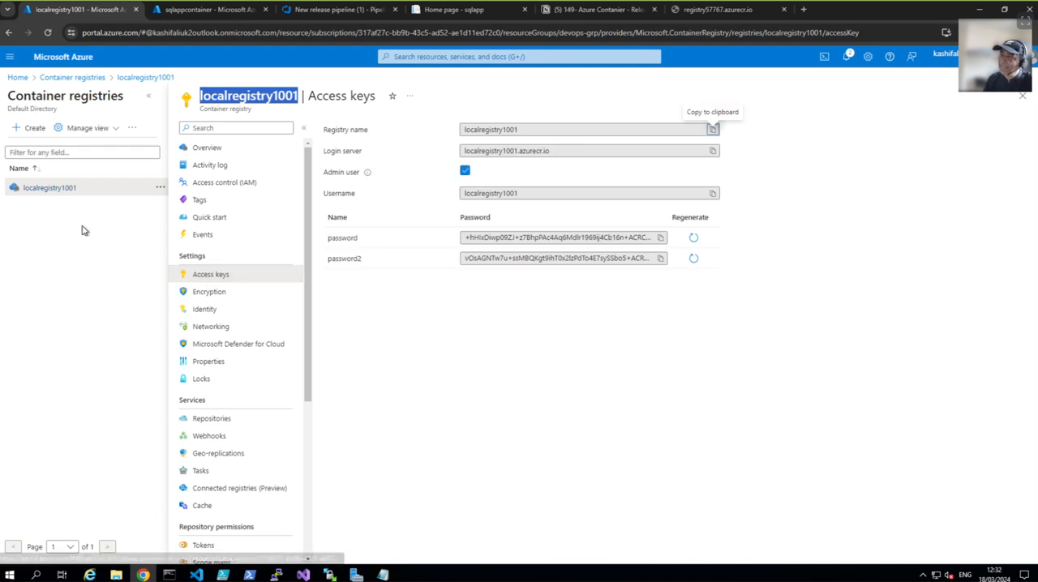
{"action": "left_click", "coordinate": [693, 240]}
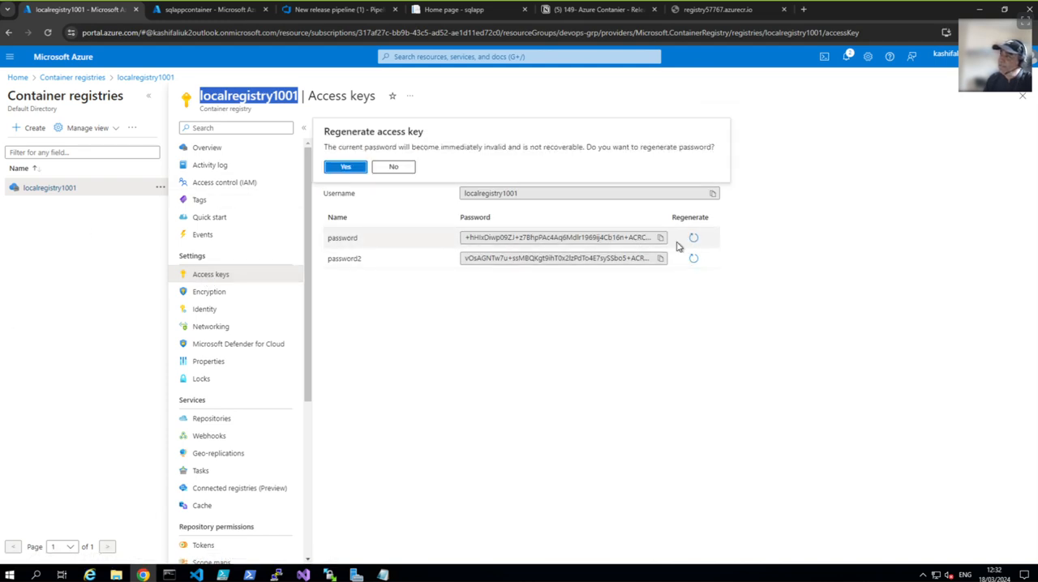
{"action": "left_click", "coordinate": [660, 238]}
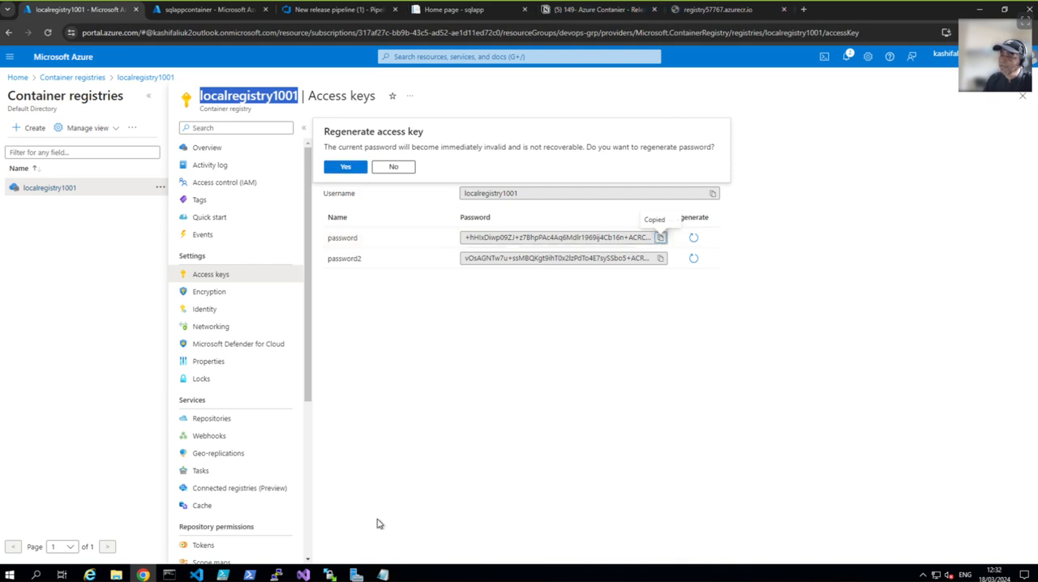
{"action": "left_click", "coordinate": [381, 575]}
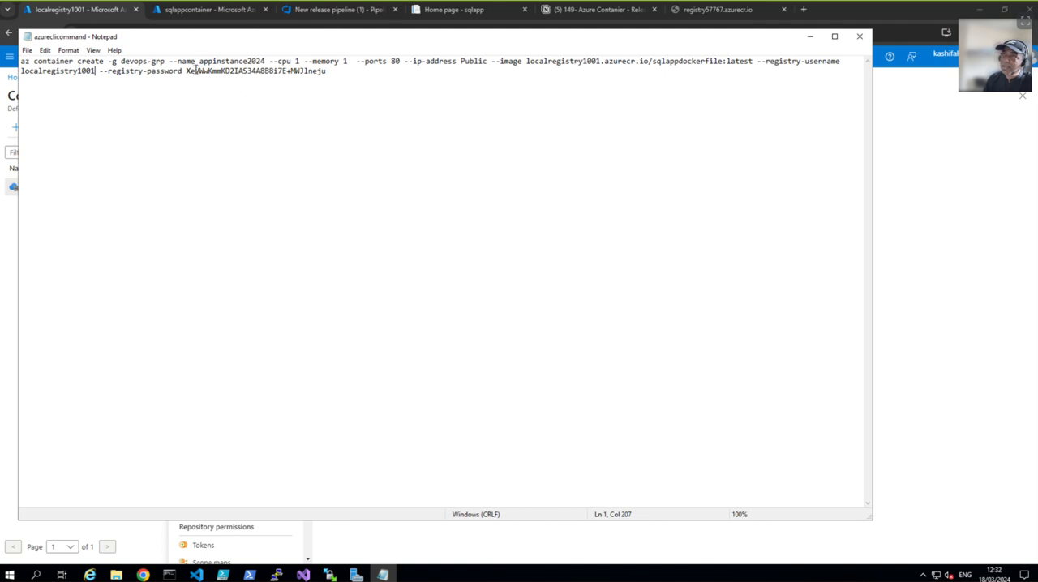
{"action": "left_click_drag", "start_coordinate": [186, 71], "coordinate": [321, 73]}
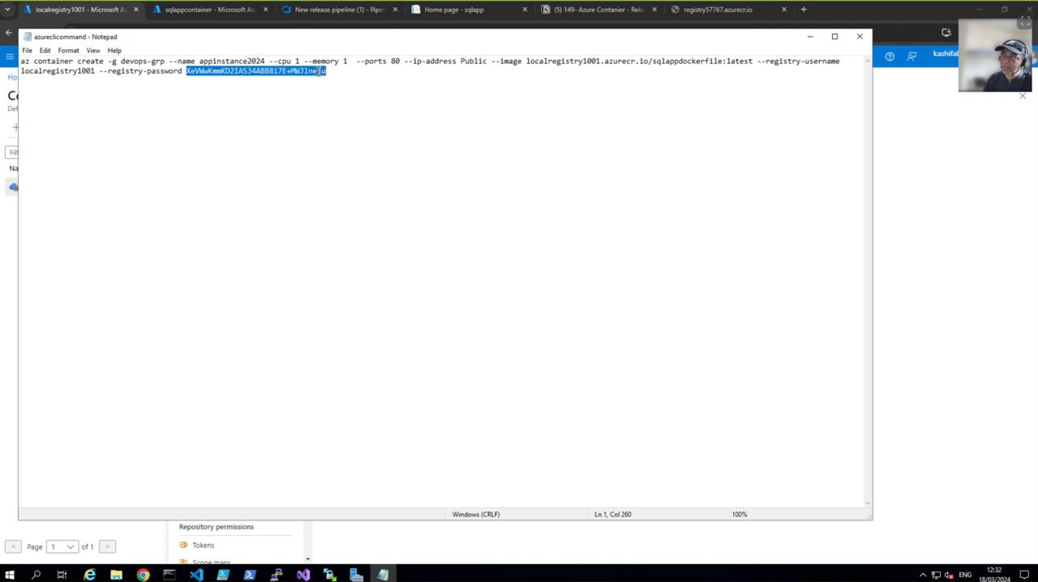
{"action": "right_click", "coordinate": [321, 71]}
{"action": "left_click", "coordinate": [340, 116]}
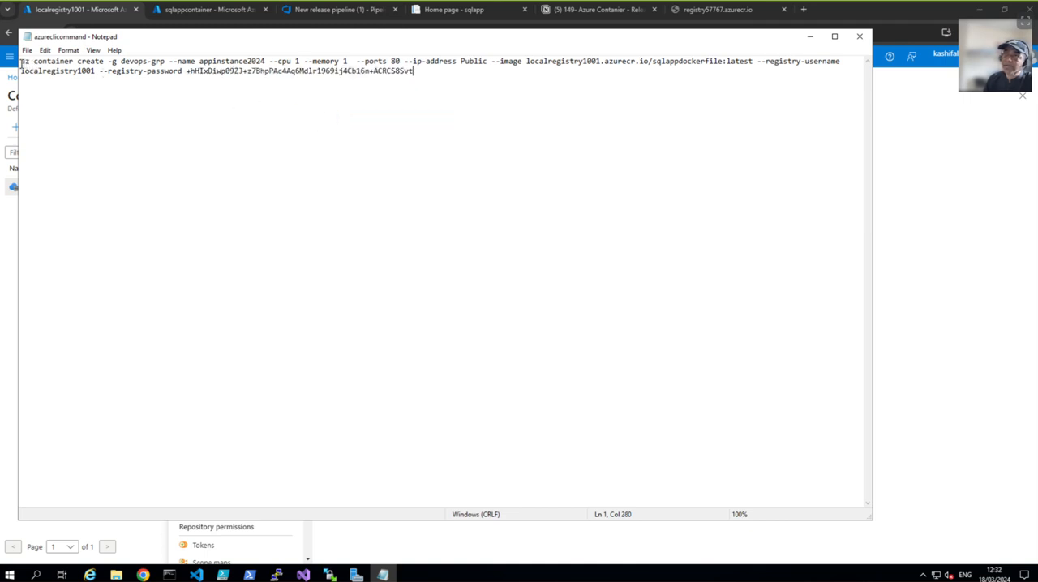
Step: Copy the entire az container create command, including the registry password, into the Azure CLI task's inline script in Azure DevOps
{"action": "left_click_drag", "start_coordinate": [20, 60], "coordinate": [415, 72]}
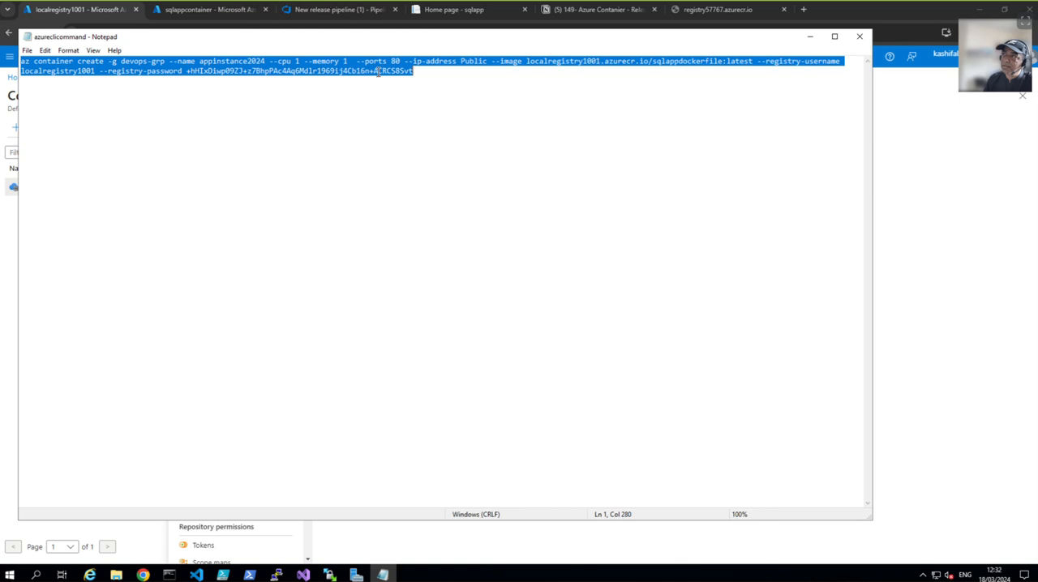
{"action": "right_click", "coordinate": [379, 75]}
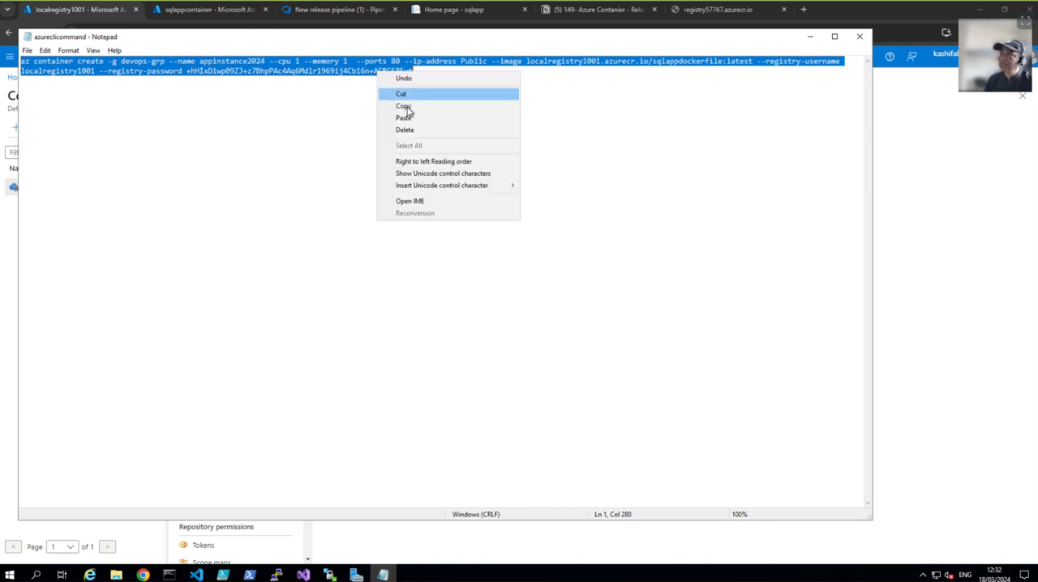
{"action": "left_click", "coordinate": [404, 107]}
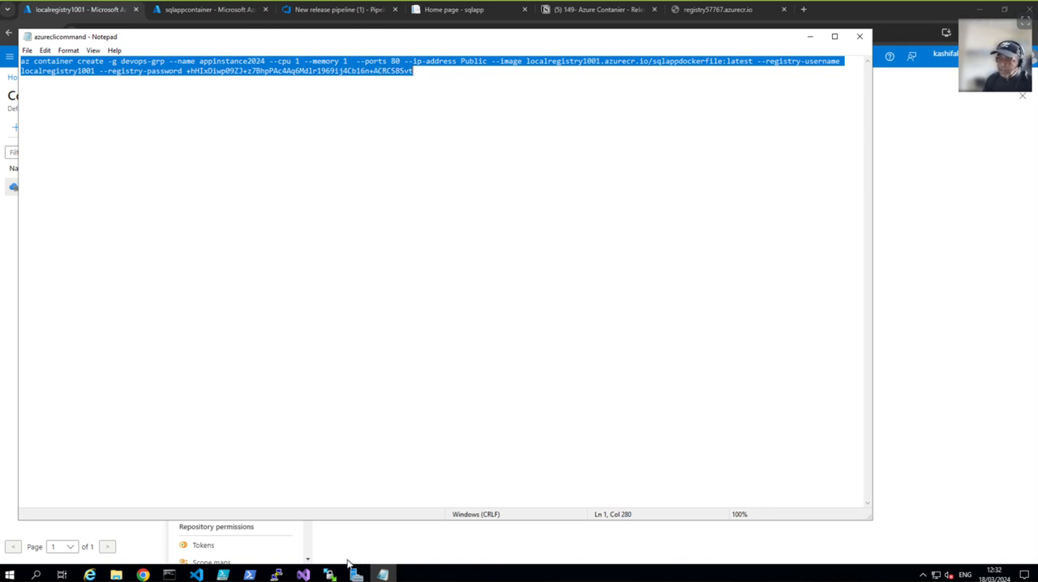
{"action": "left_click", "coordinate": [309, 13]}
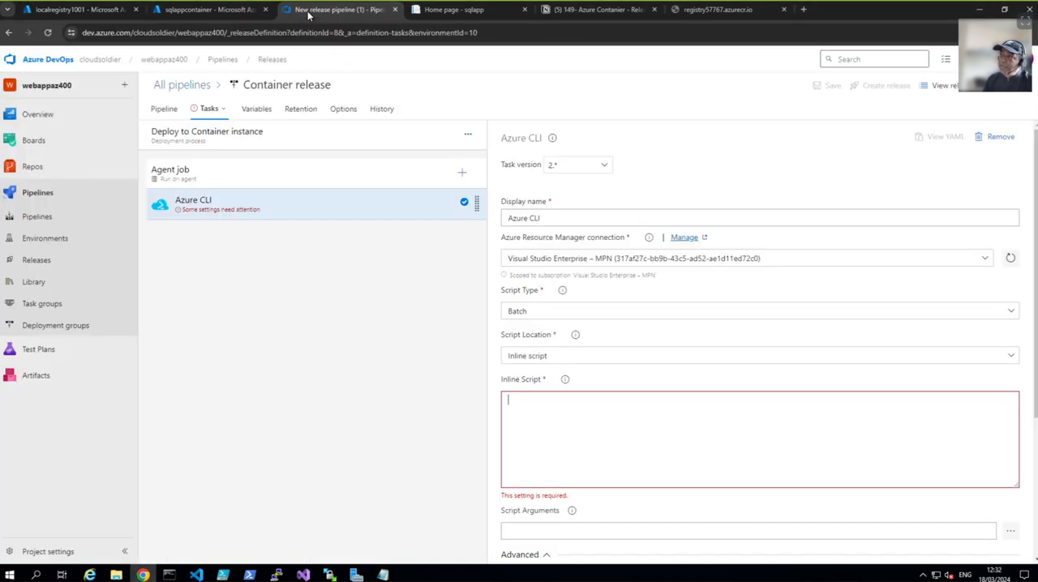
{"action": "right_click", "coordinate": [565, 405]}
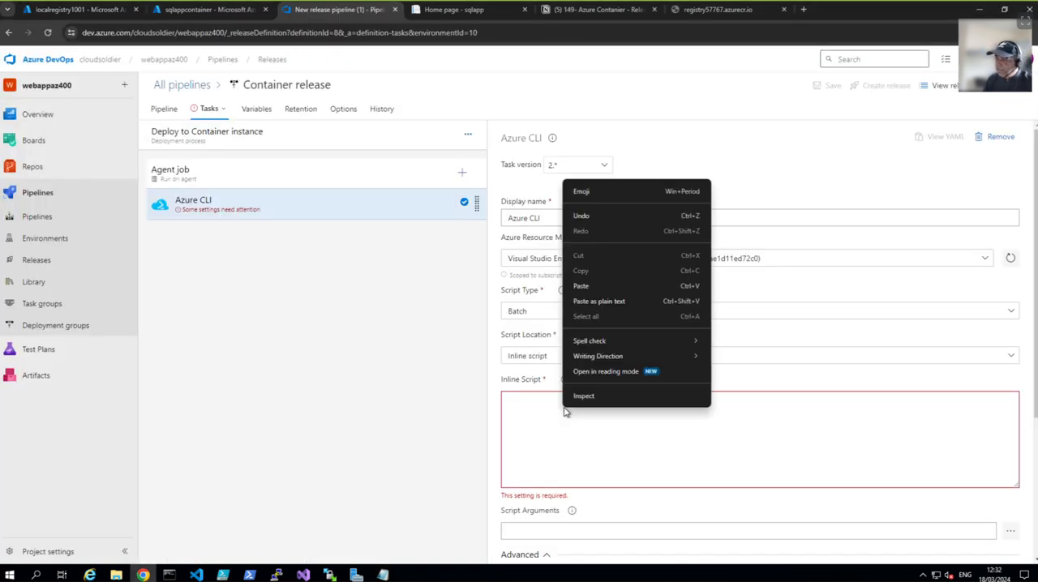
{"action": "left_click", "coordinate": [581, 287]}
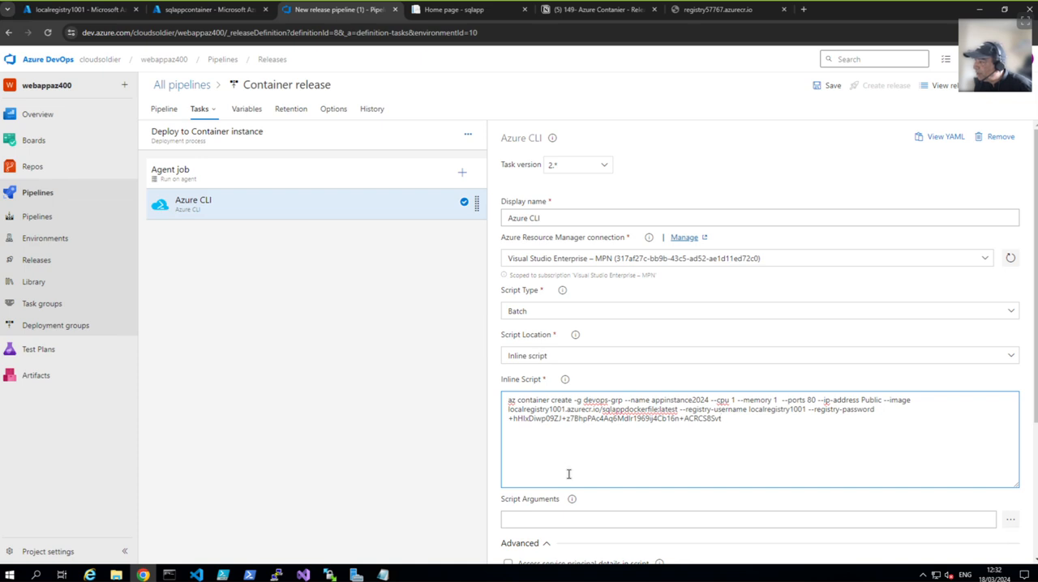
Step: Save the Container release pipeline without a comment and create a new release from it
{"action": "scroll", "coordinate": [576, 495], "scroll_direction": "down", "scroll_amount": 3}
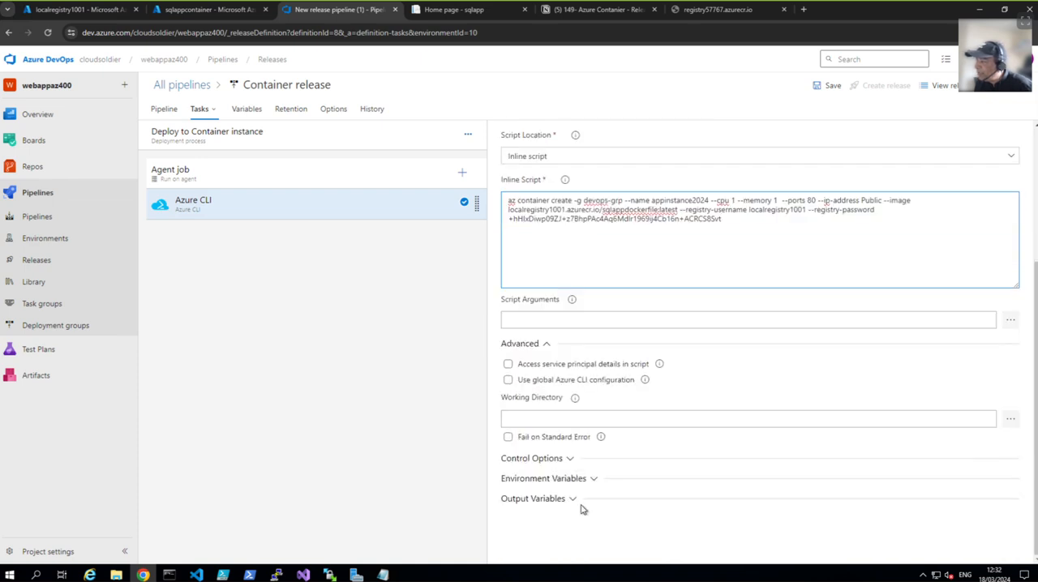
{"action": "scroll", "coordinate": [637, 326], "scroll_direction": "up", "scroll_amount": 5}
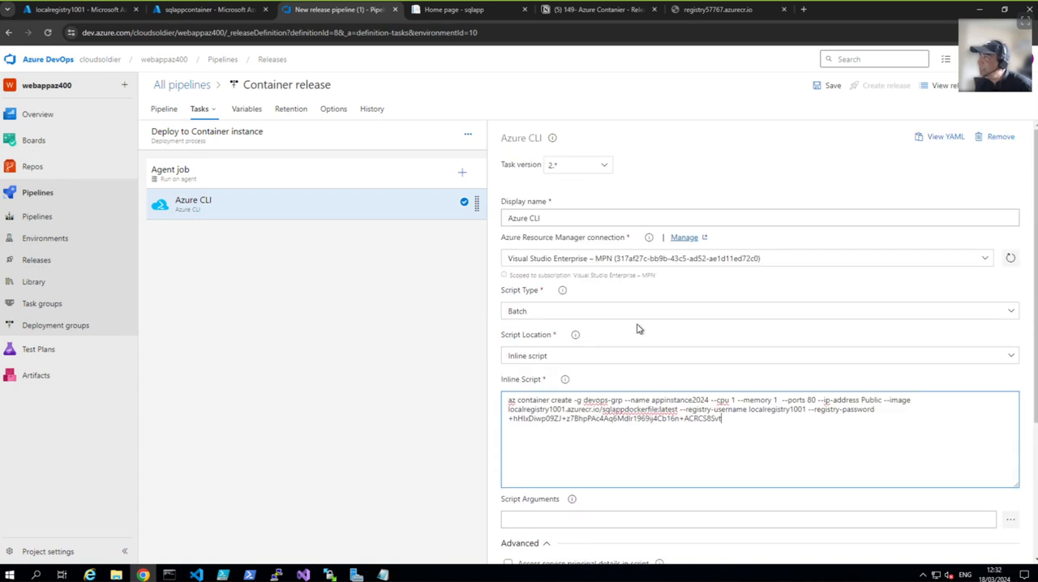
{"action": "left_click", "coordinate": [827, 86]}
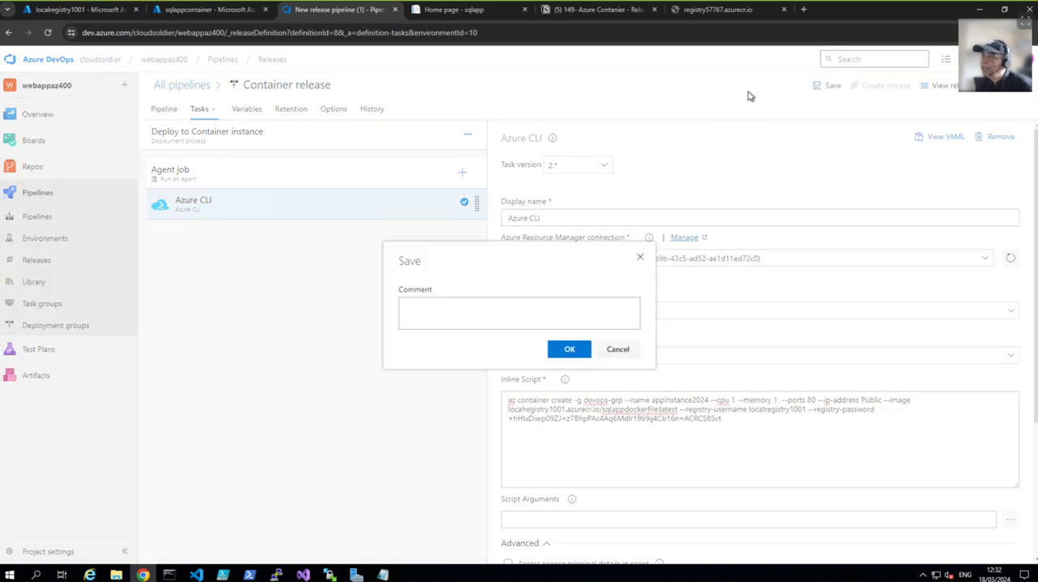
{"action": "left_click", "coordinate": [575, 351]}
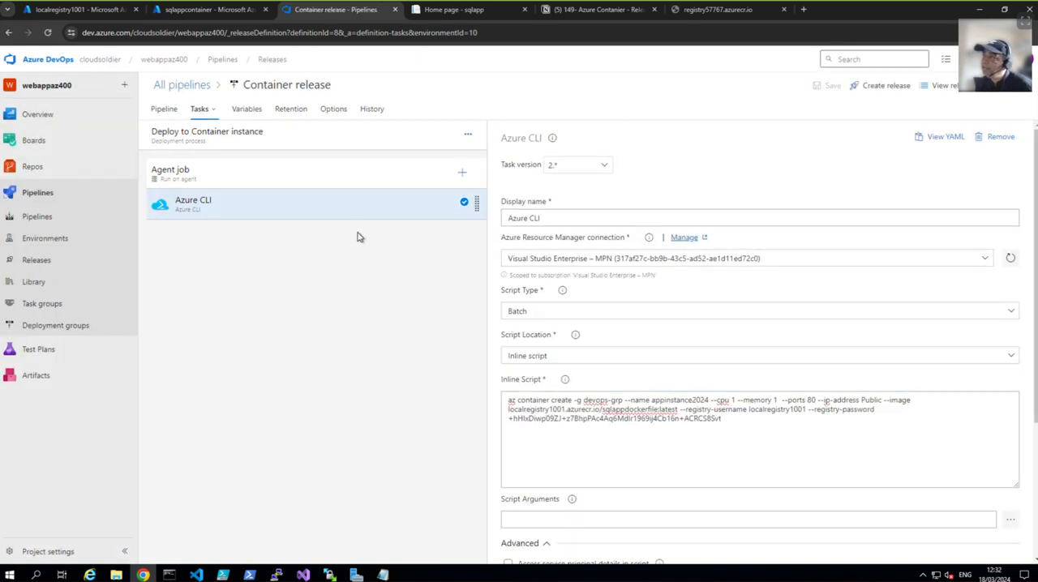
{"action": "left_click", "coordinate": [892, 89]}
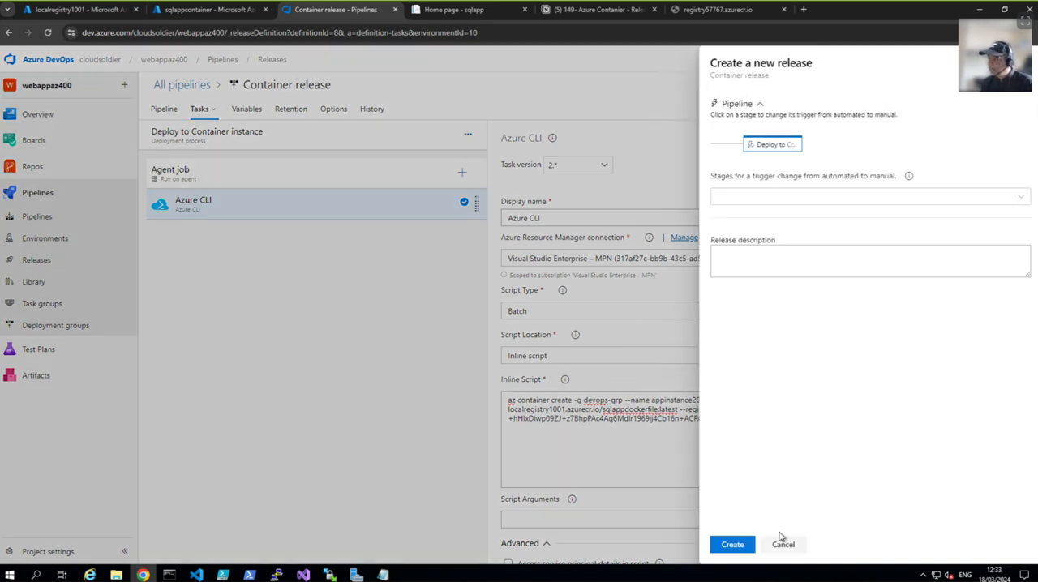
{"action": "left_click", "coordinate": [739, 549]}
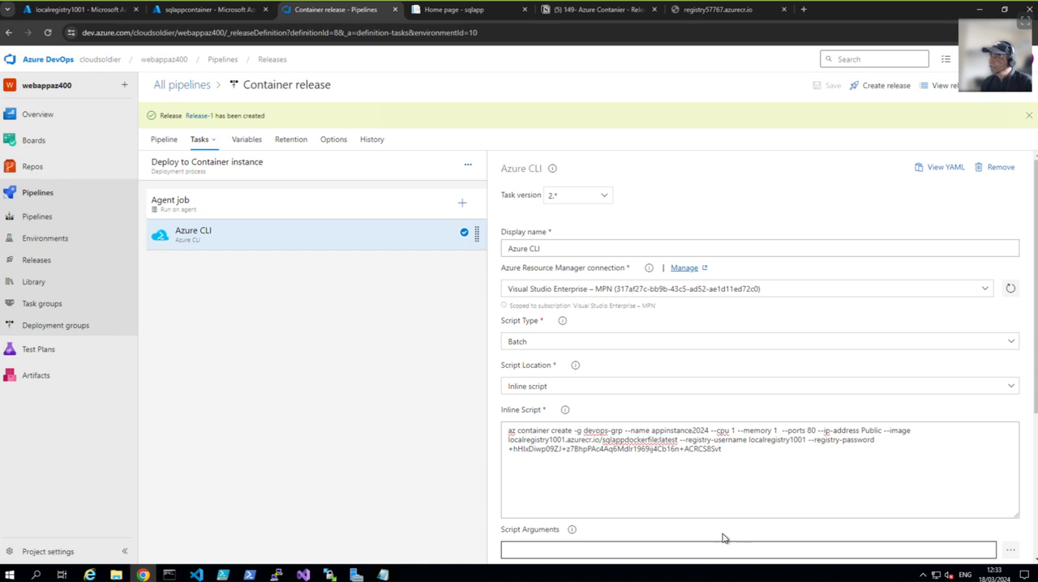
Step: Open the newly created release and view the logs of its Deploy to Container instance stage
{"action": "left_click", "coordinate": [198, 116]}
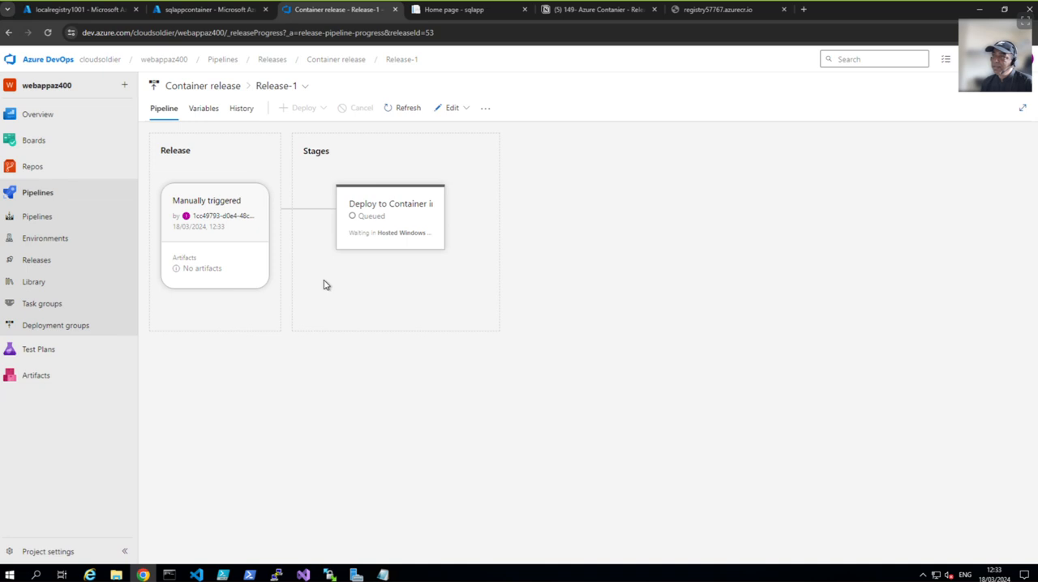
{"action": "mouse_move", "coordinate": [407, 247]}
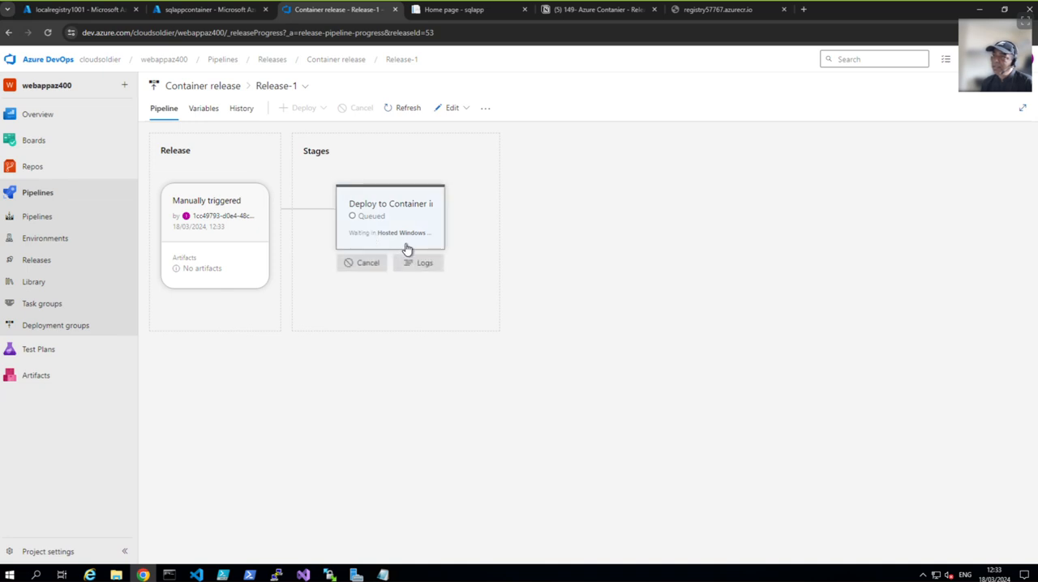
{"action": "left_click", "coordinate": [424, 263]}
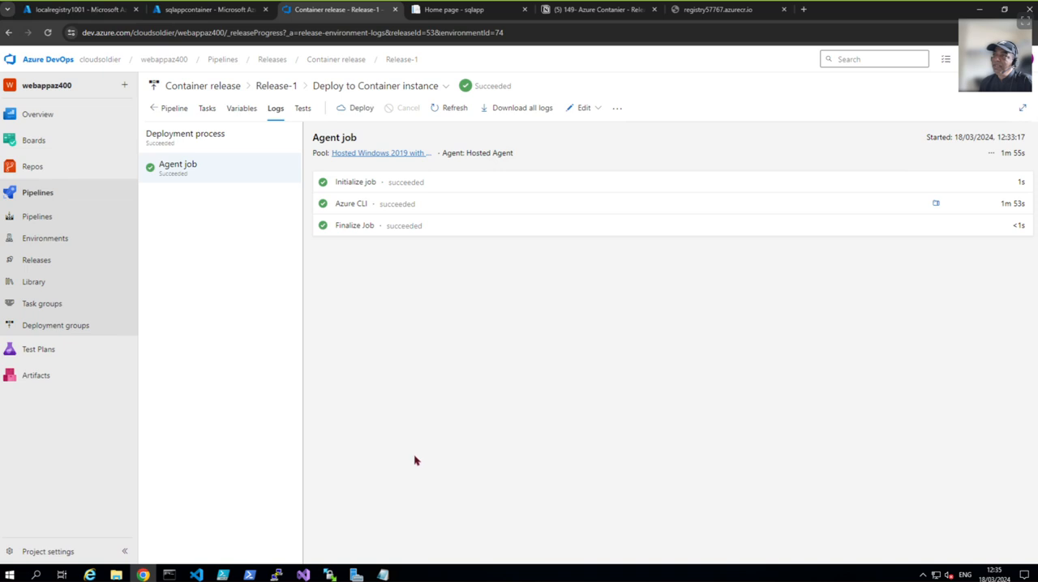
Step: Refresh the container instances list in Azure and compare it with the container name appinstance2024 in the Notepad command
{"action": "left_click", "coordinate": [204, 12]}
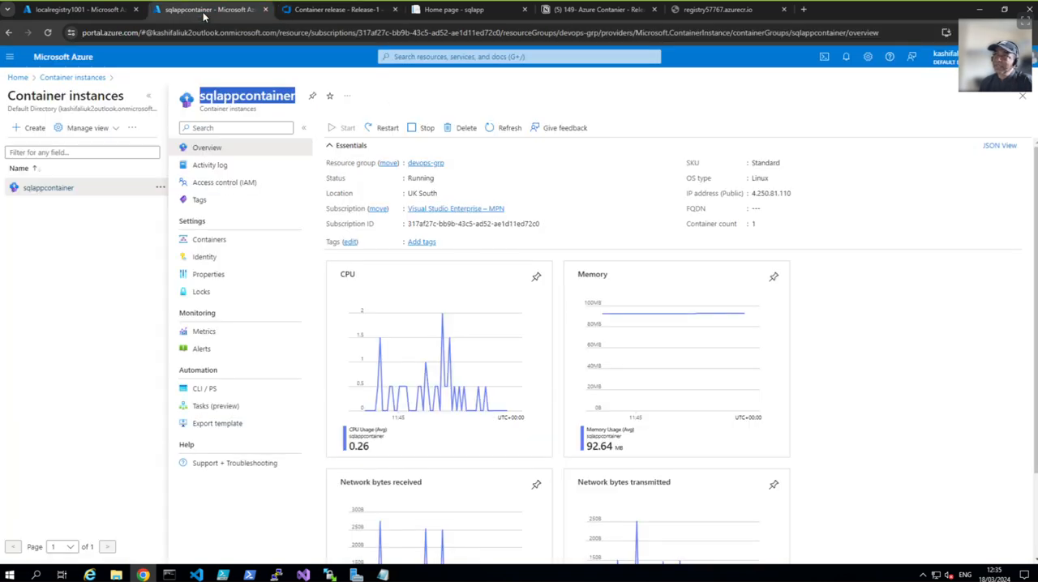
{"action": "left_click", "coordinate": [70, 78]}
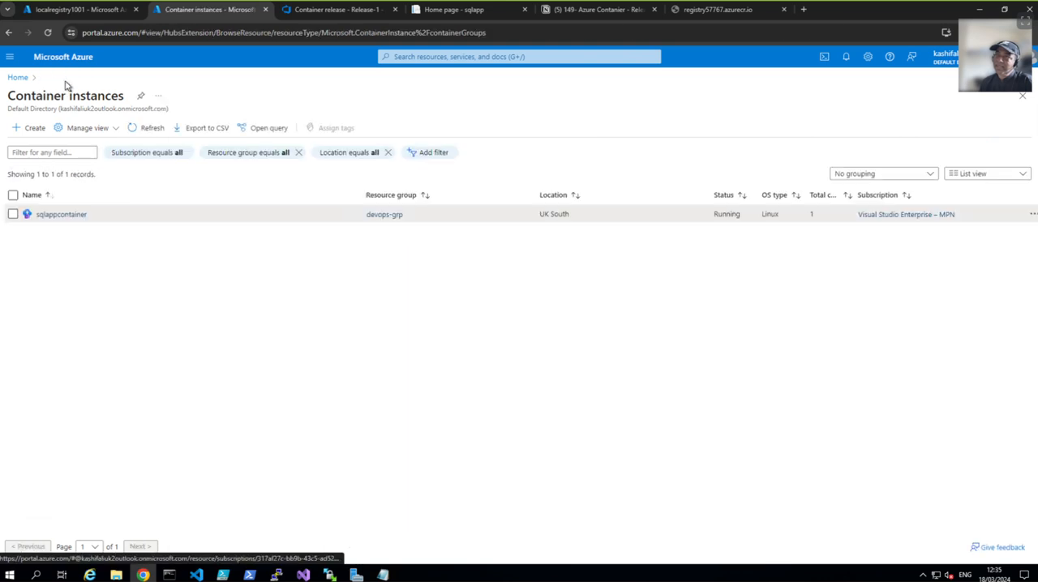
{"action": "left_click", "coordinate": [143, 132]}
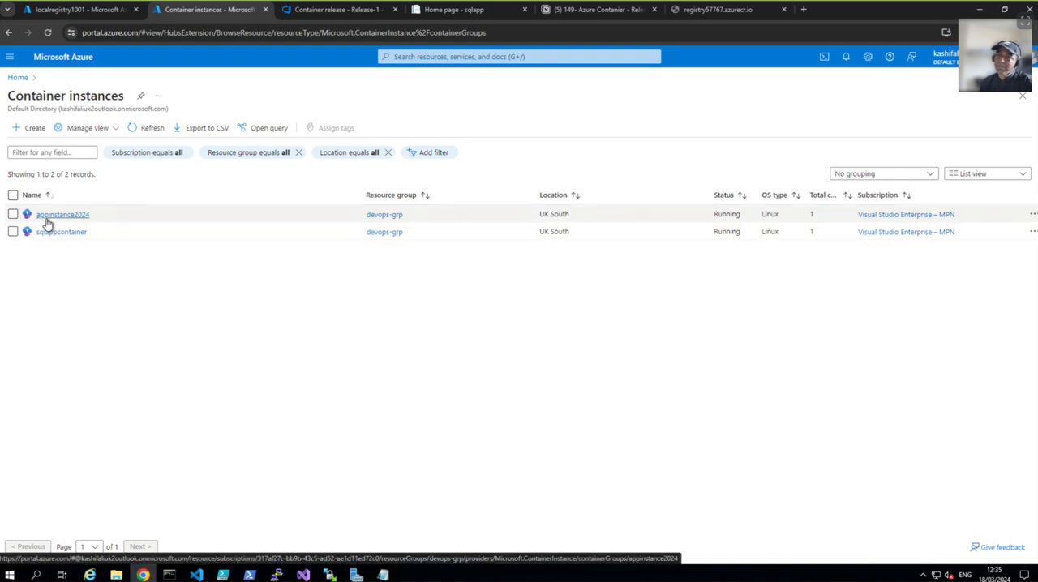
{"action": "left_click", "coordinate": [382, 575]}
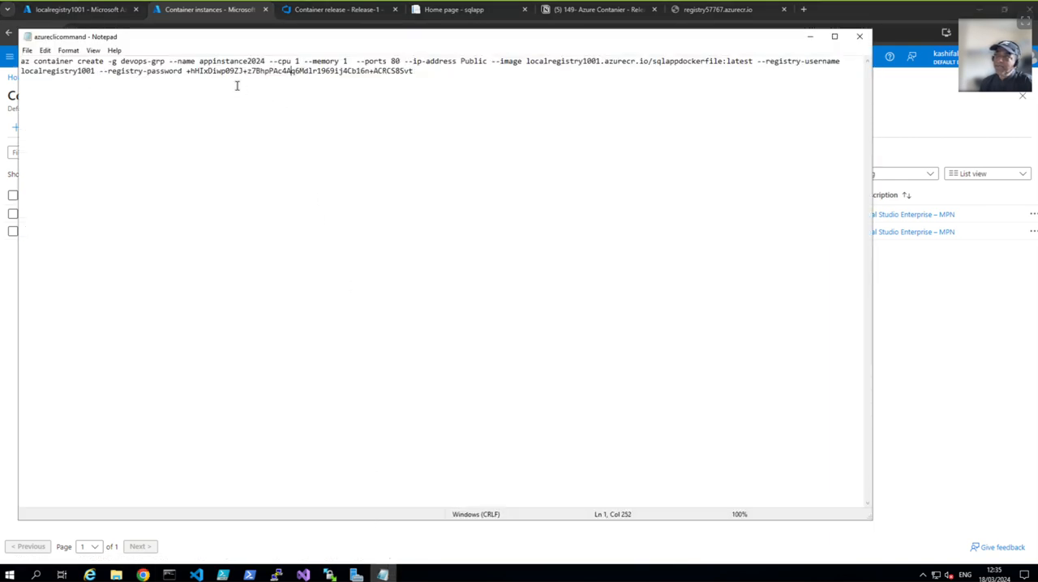
{"action": "left_click_drag", "start_coordinate": [266, 62], "coordinate": [201, 62]}
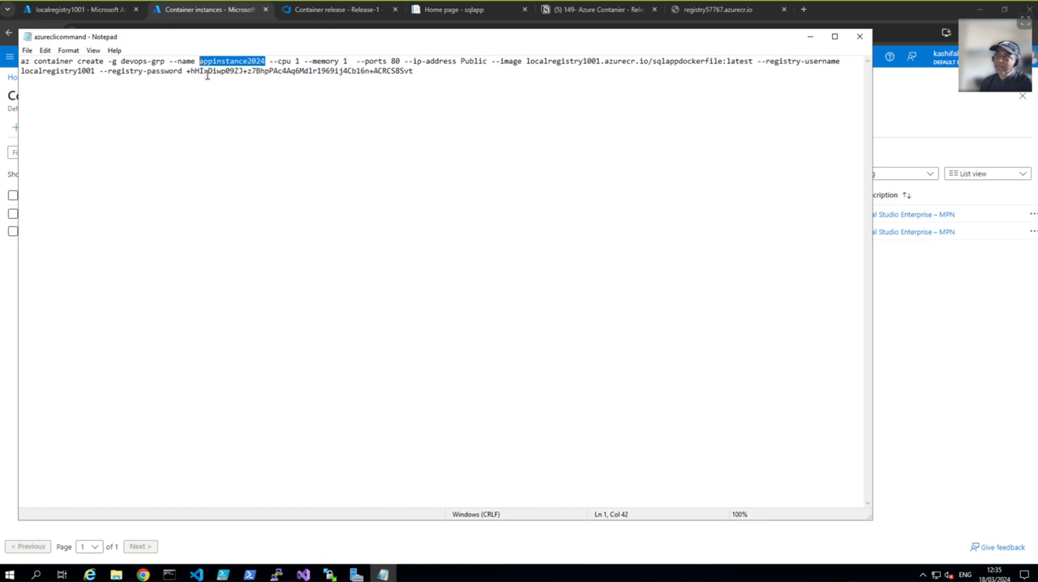
Step: Open the appinstance2024 container instance in Azure and examine its containers and their events
{"action": "left_click", "coordinate": [965, 416]}
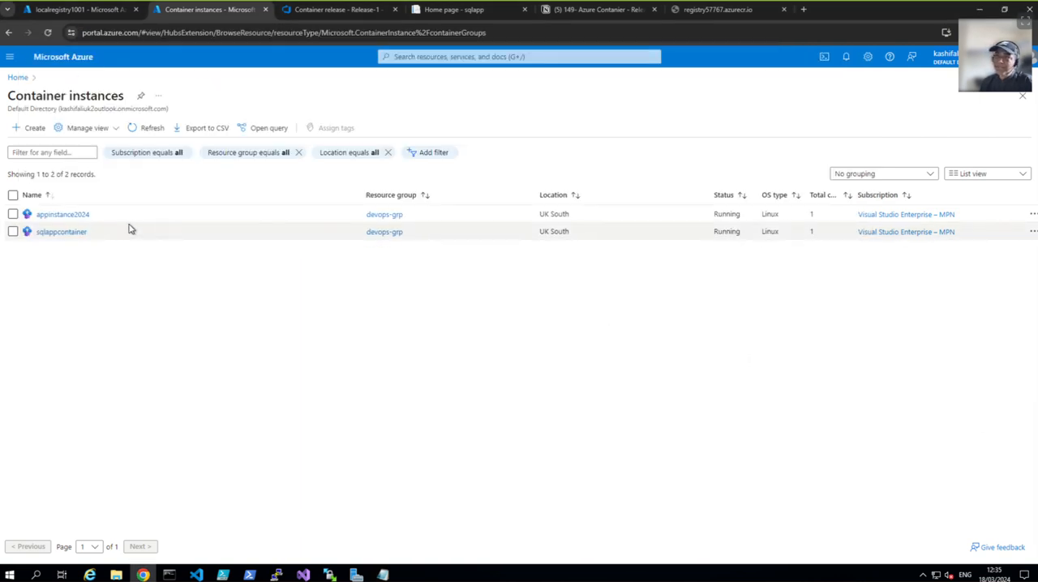
{"action": "left_click", "coordinate": [72, 217]}
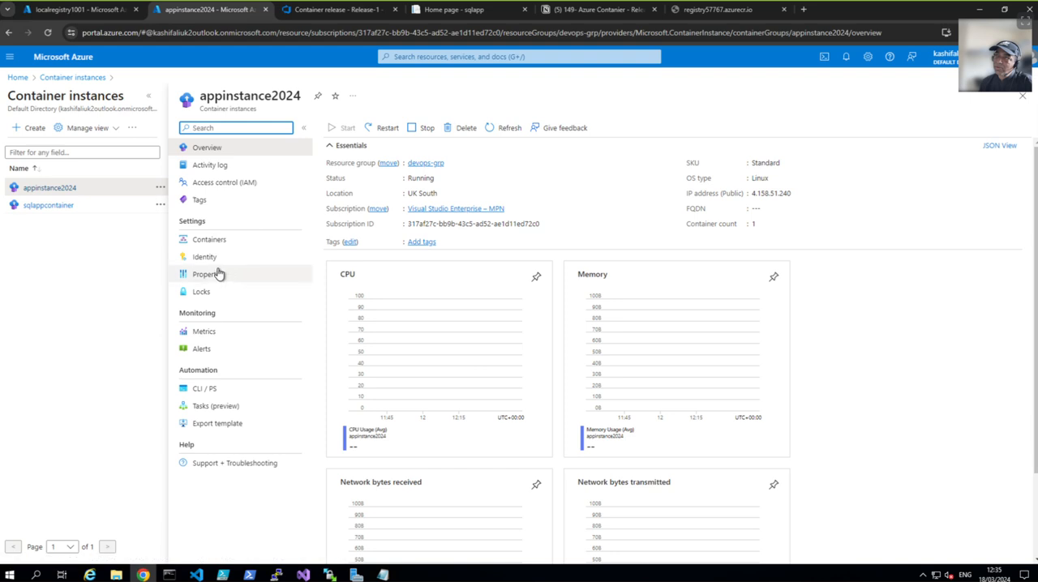
{"action": "left_click", "coordinate": [210, 240]}
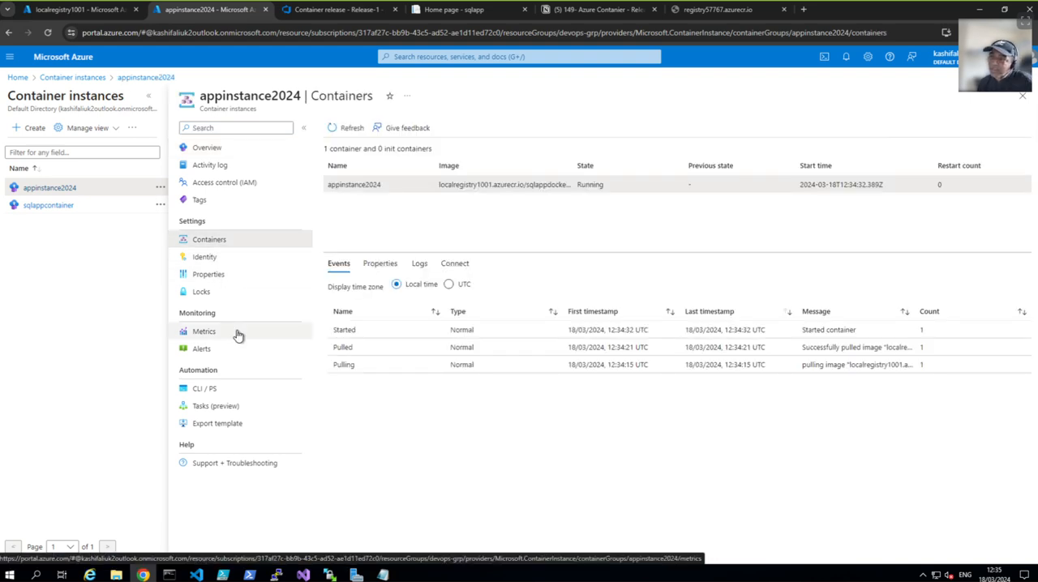
Step: Copy the public IP address 4.158.51.240 from the appinstance2024 overview and open it in a new browser tab
{"action": "left_click", "coordinate": [213, 151]}
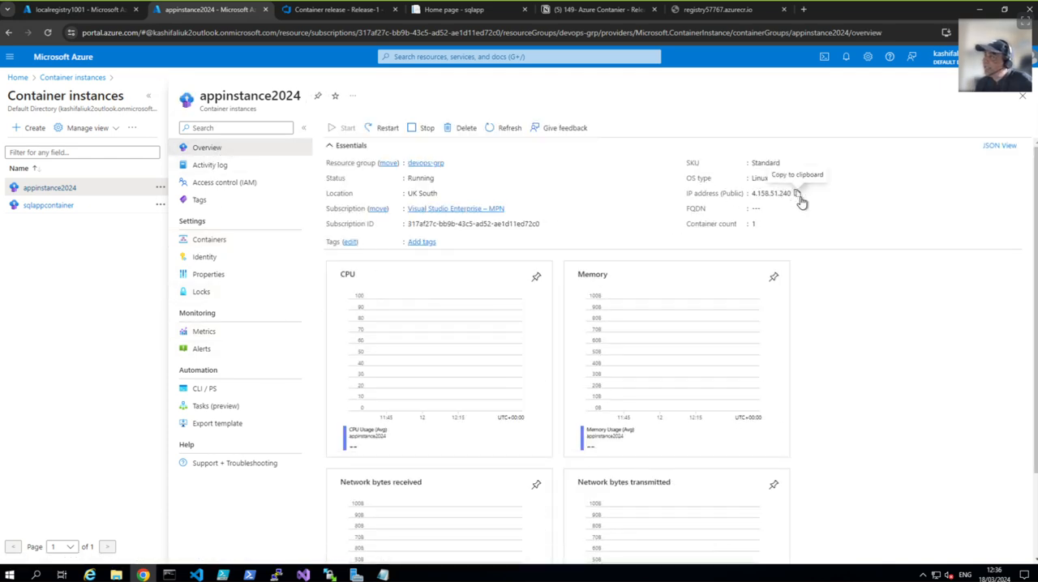
{"action": "left_click", "coordinate": [798, 198]}
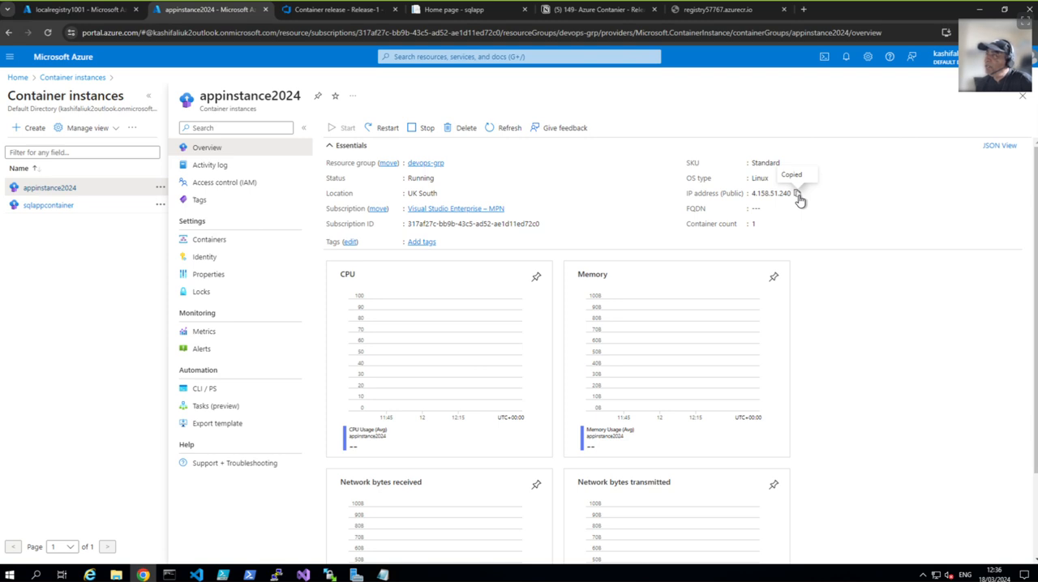
{"action": "left_click", "coordinate": [803, 9]}
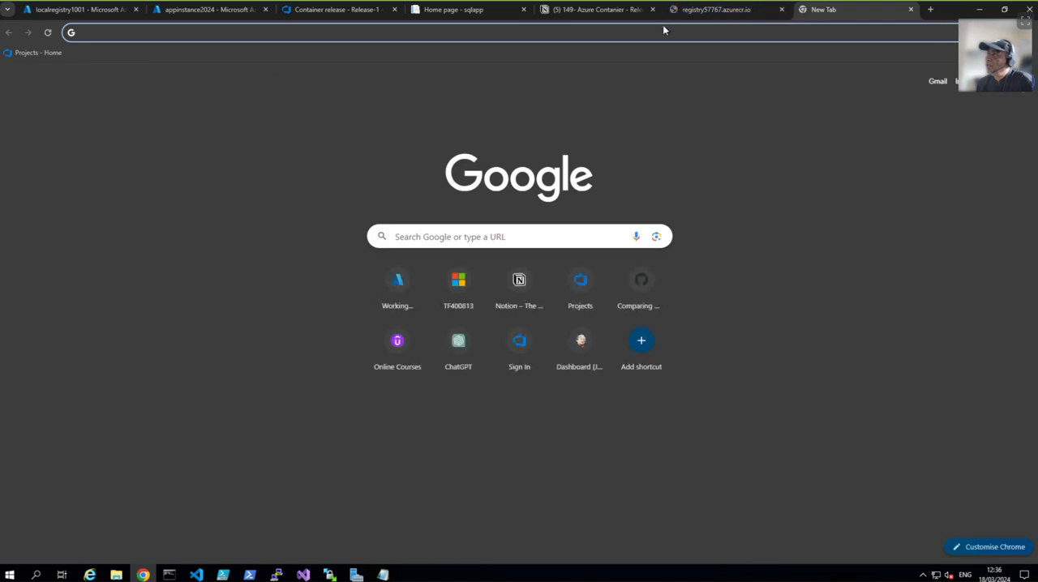
{"action": "left_click", "coordinate": [661, 26]}
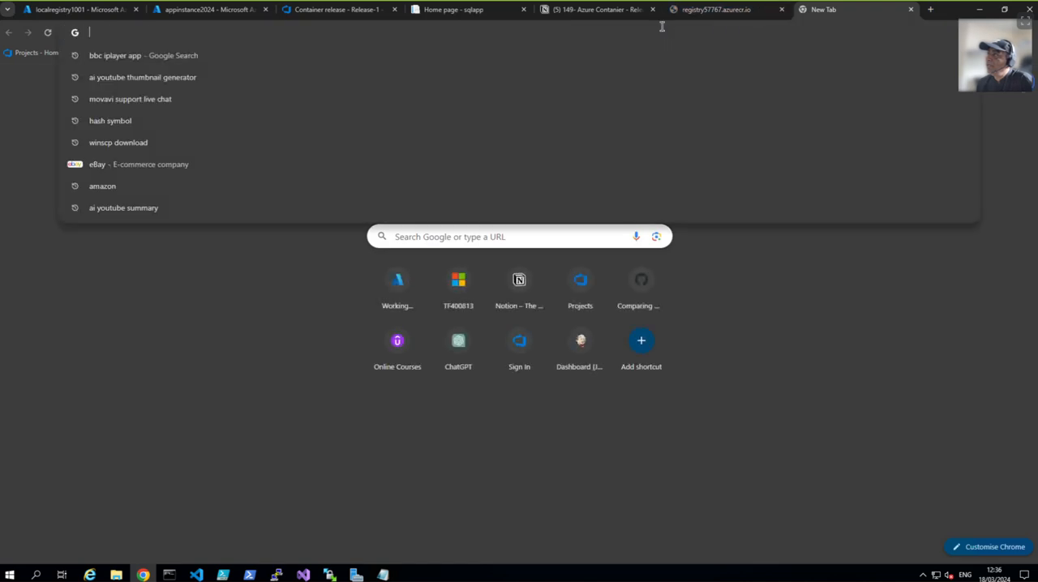
{"action": "right_click", "coordinate": [388, 23]}
{"action": "left_click", "coordinate": [420, 119]}
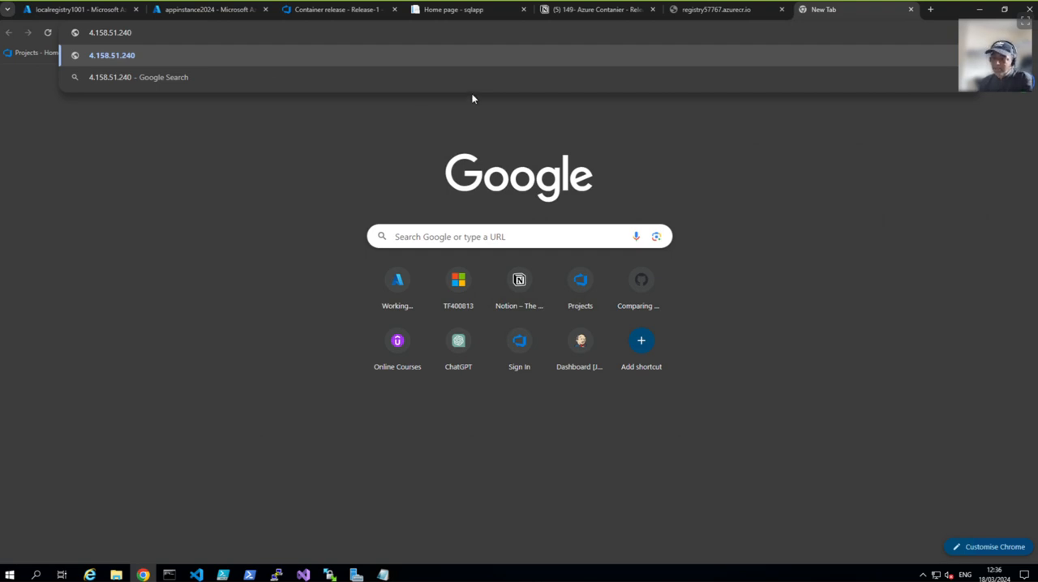
{"action": "key", "text": "Return"}
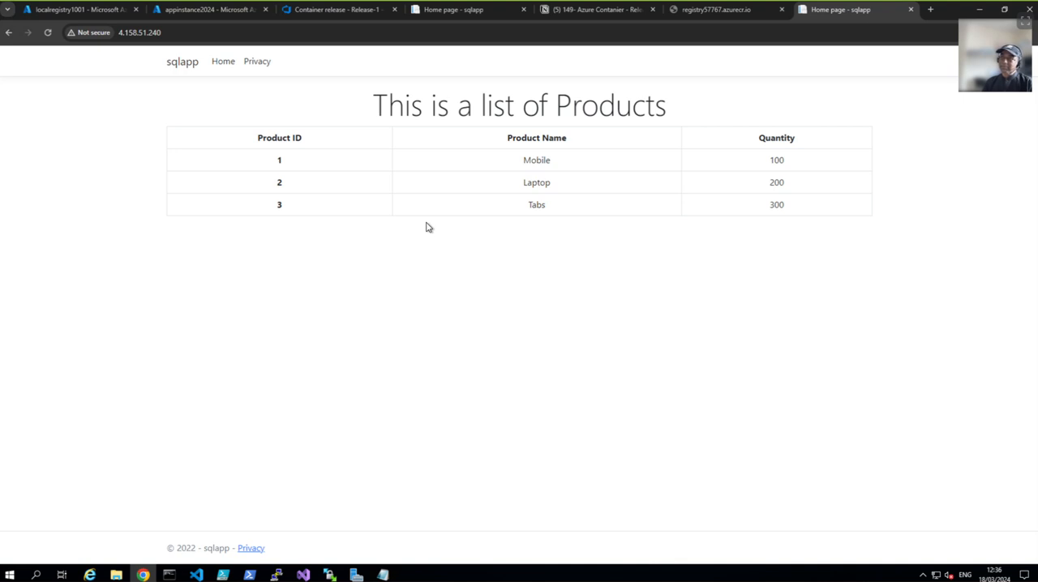
Step: Return to the localregistry1001 container registry in Azure and view its list of repositories
{"action": "left_click", "coordinate": [73, 10]}
{"action": "left_click", "coordinate": [89, 244]}
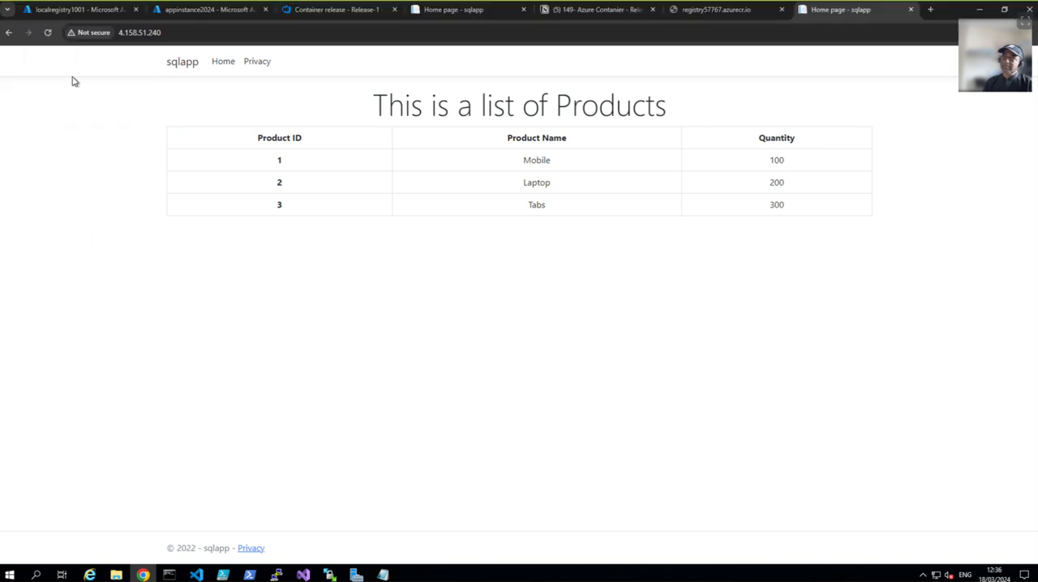
{"action": "left_click", "coordinate": [58, 11]}
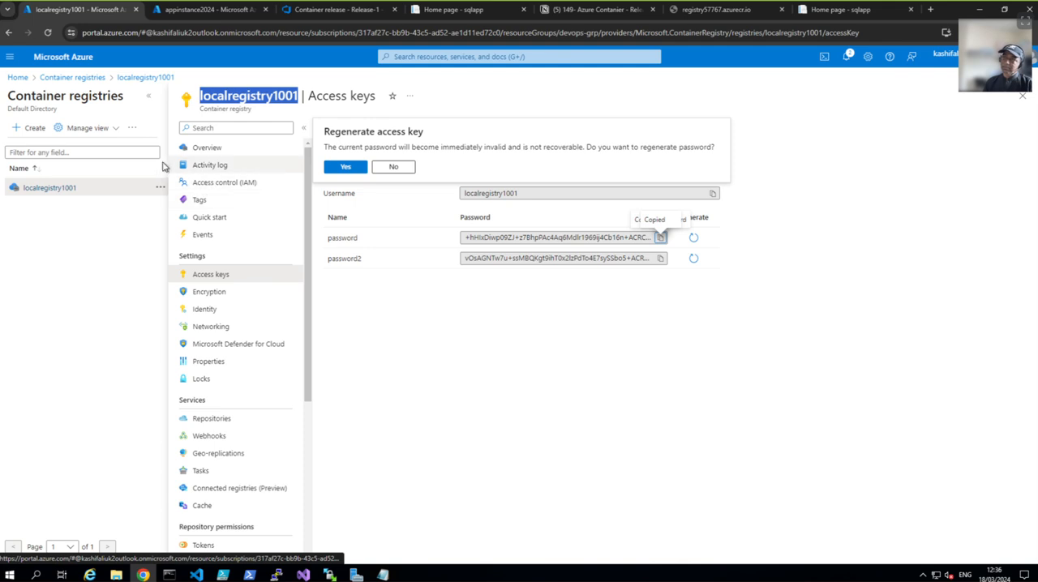
{"action": "left_click", "coordinate": [206, 149]}
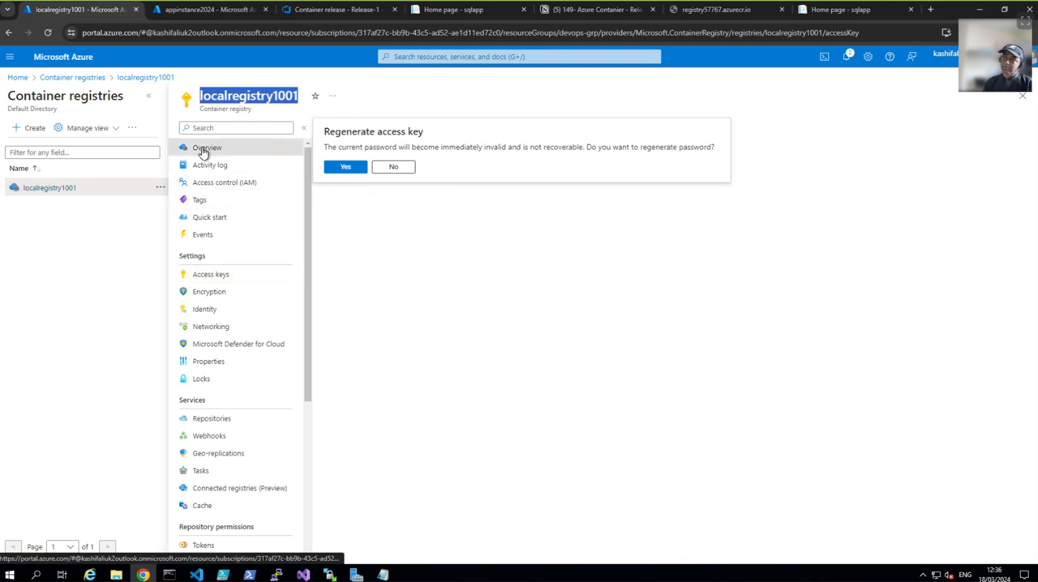
{"action": "left_click", "coordinate": [212, 418]}
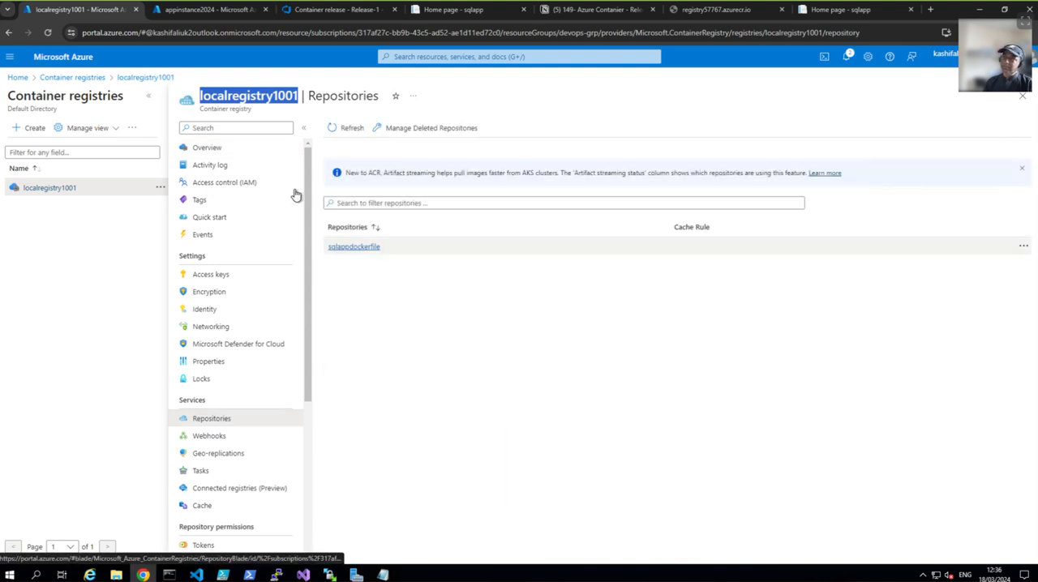
Step: Review the appinstance2024 overview and return to the deployed sqlapp page at 4.158.51.240
{"action": "left_click", "coordinate": [211, 16]}
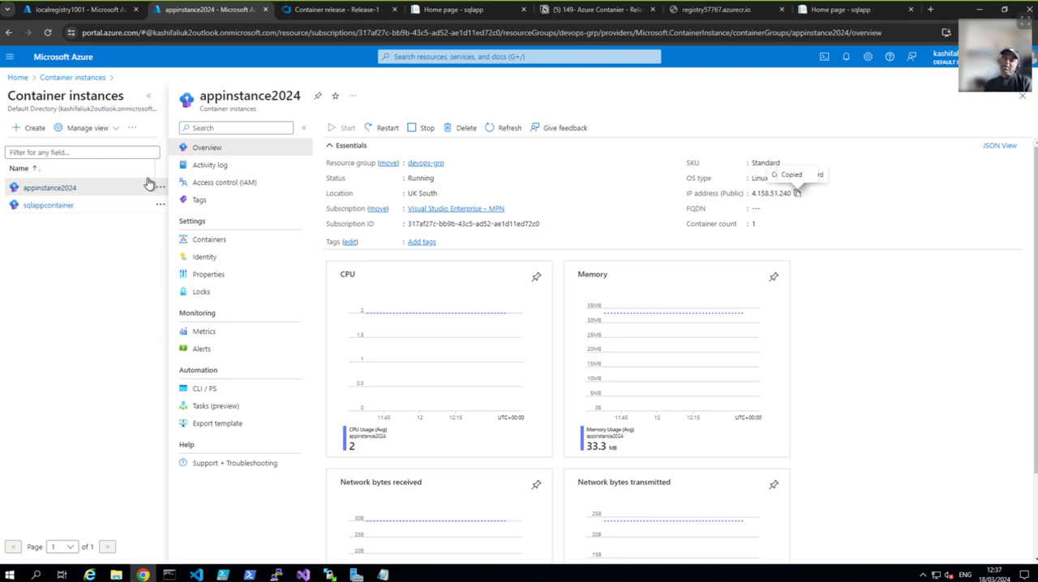
{"action": "mouse_move", "coordinate": [59, 13]}
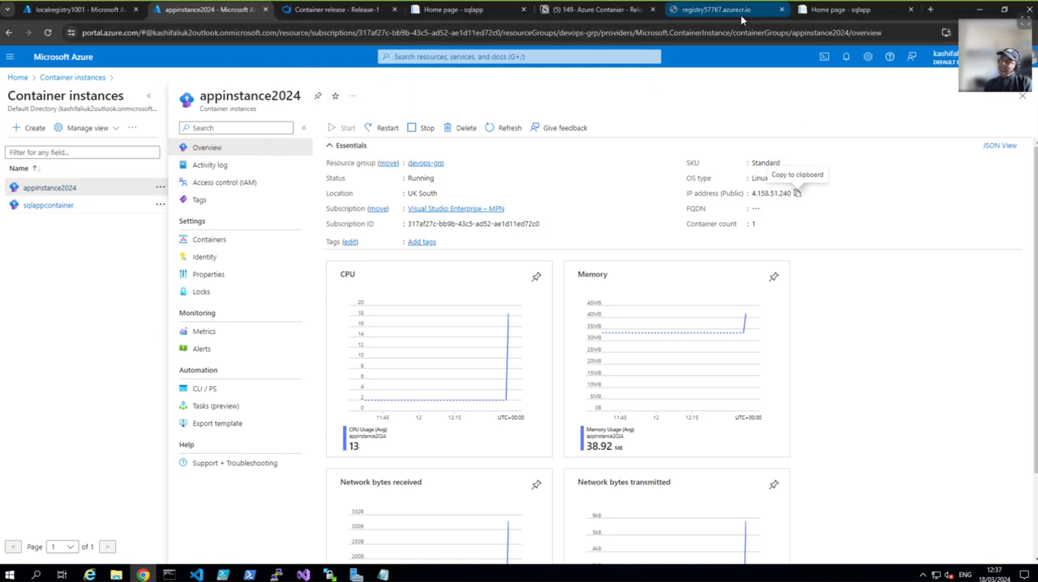
{"action": "left_click", "coordinate": [851, 11]}
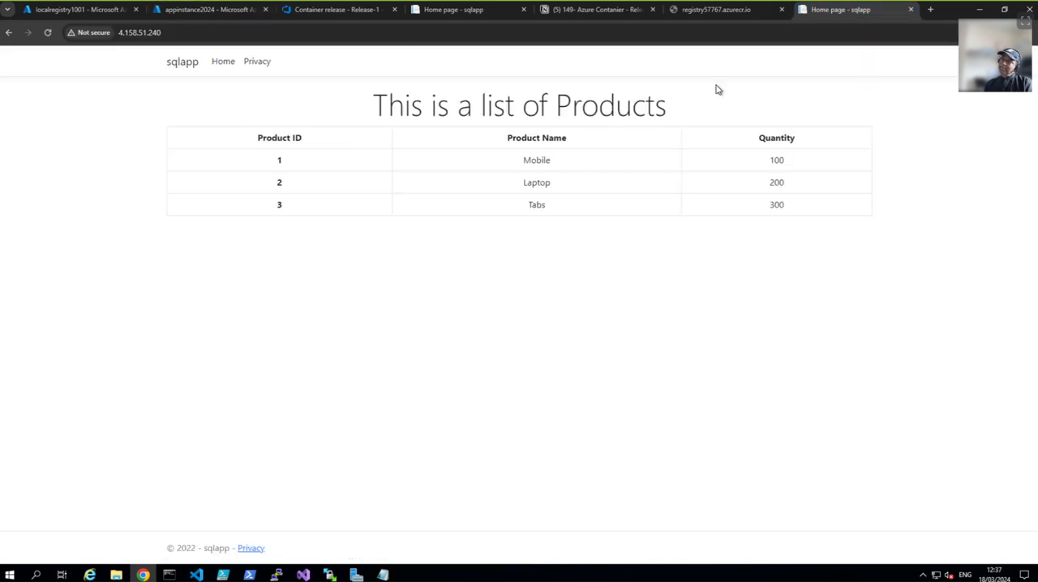